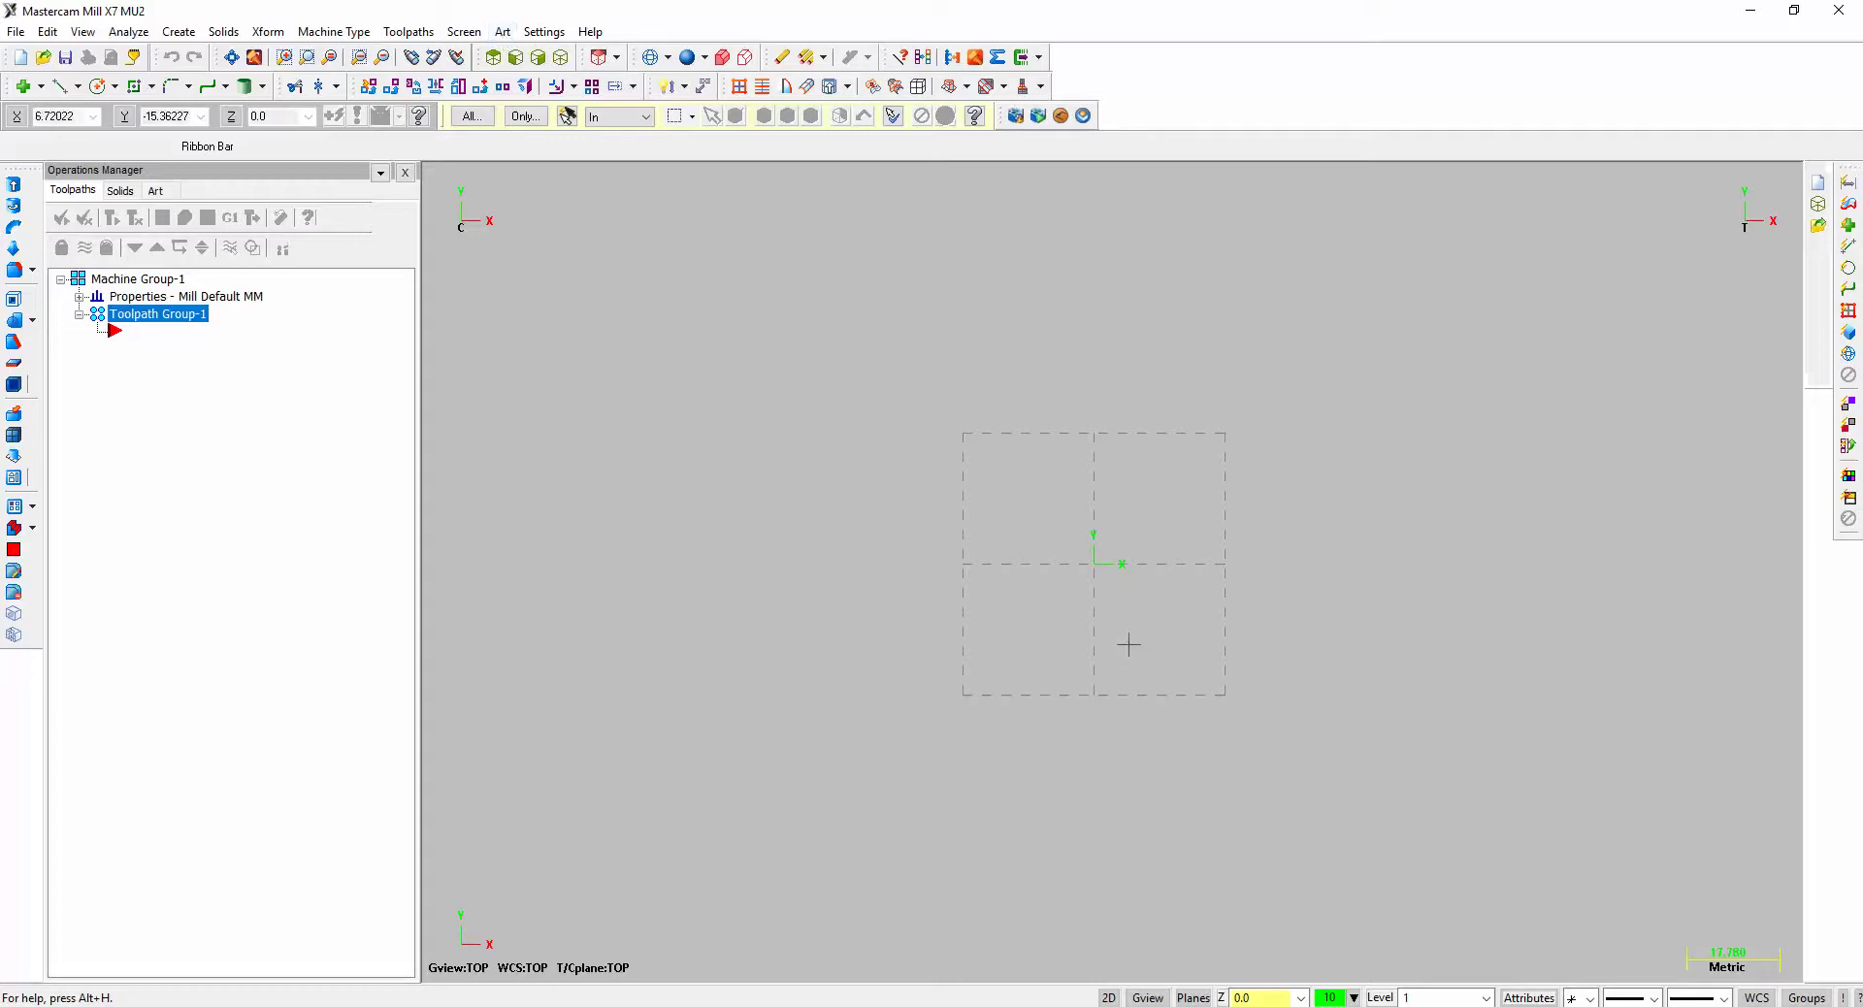
click(502, 32)
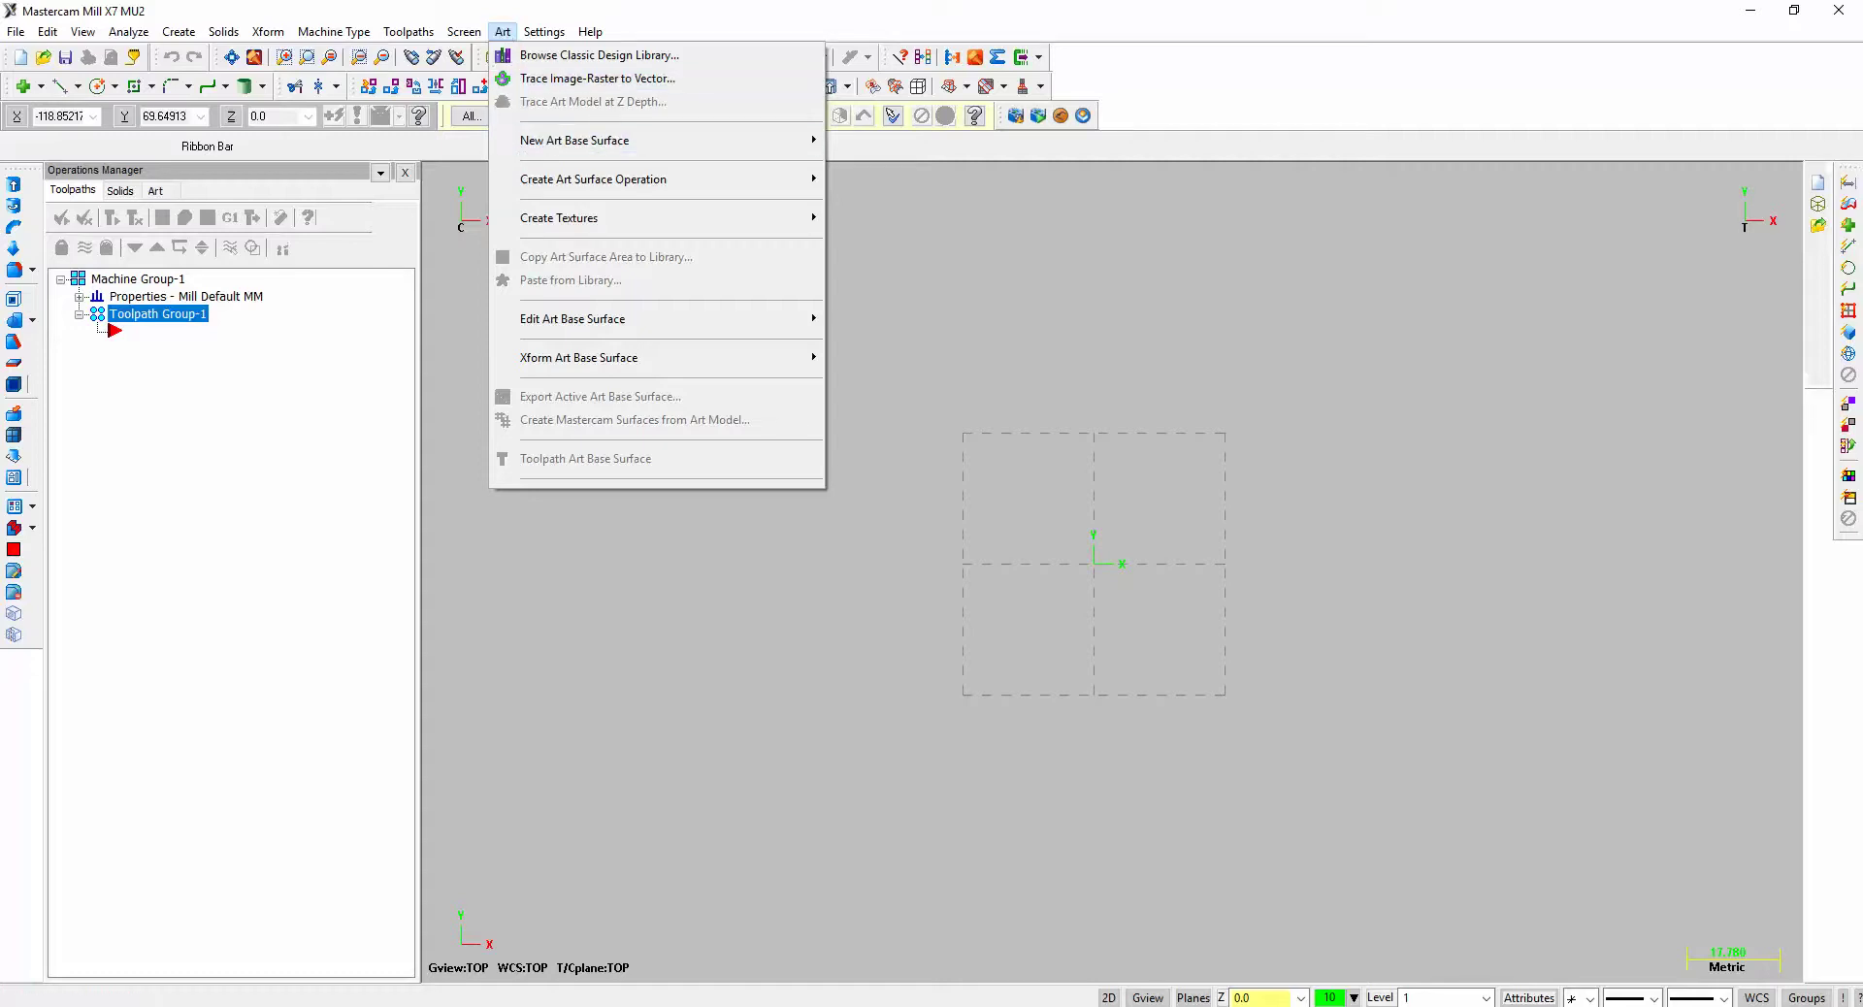
click(353, 914)
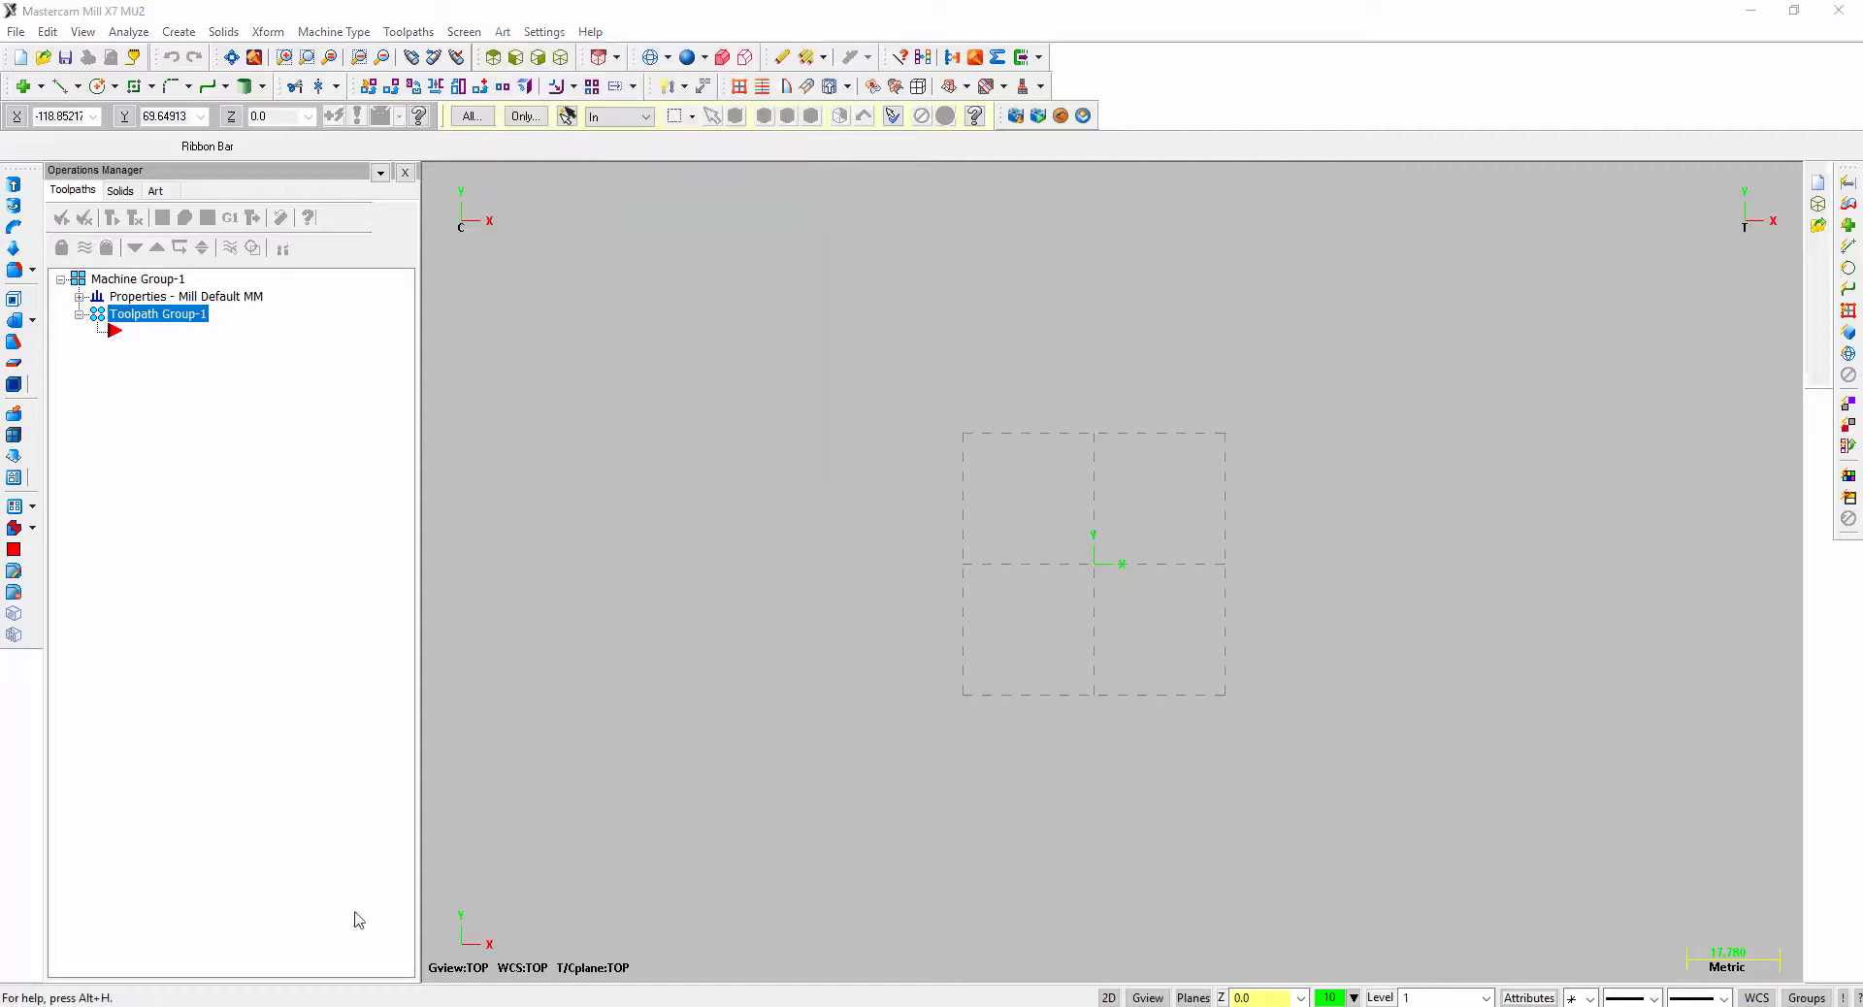
click(502, 32)
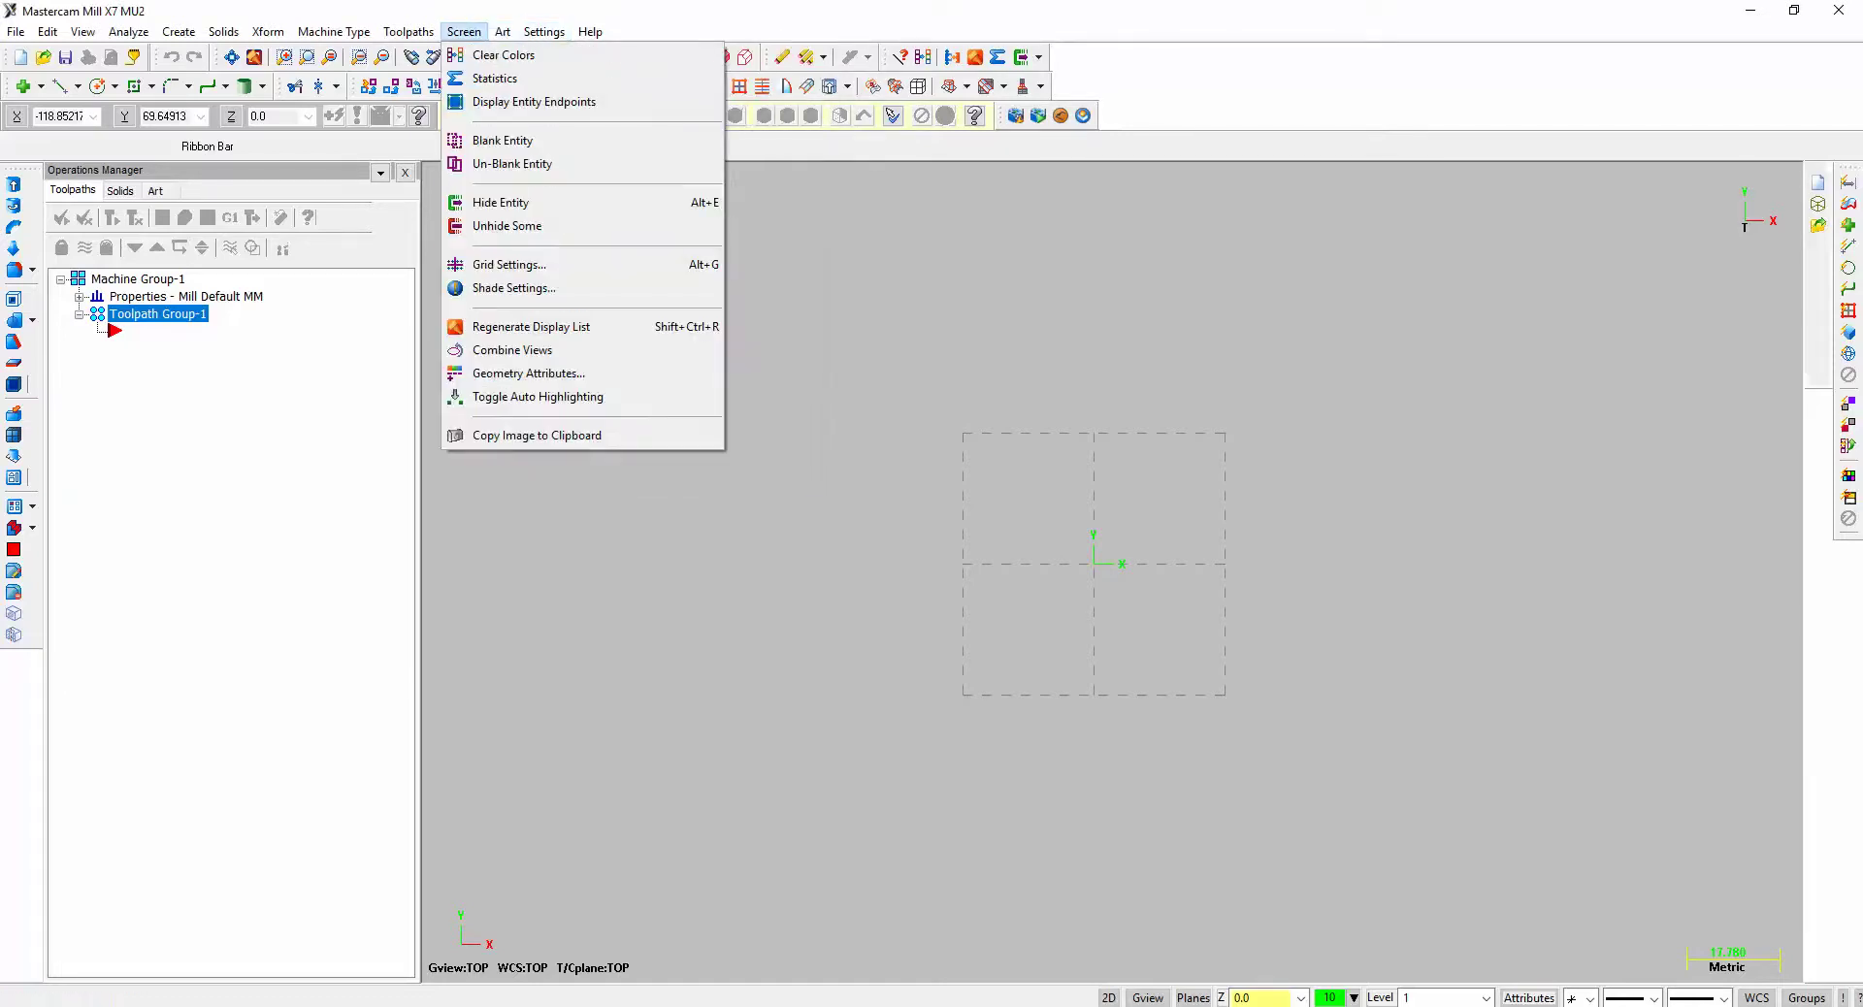
click(503, 32)
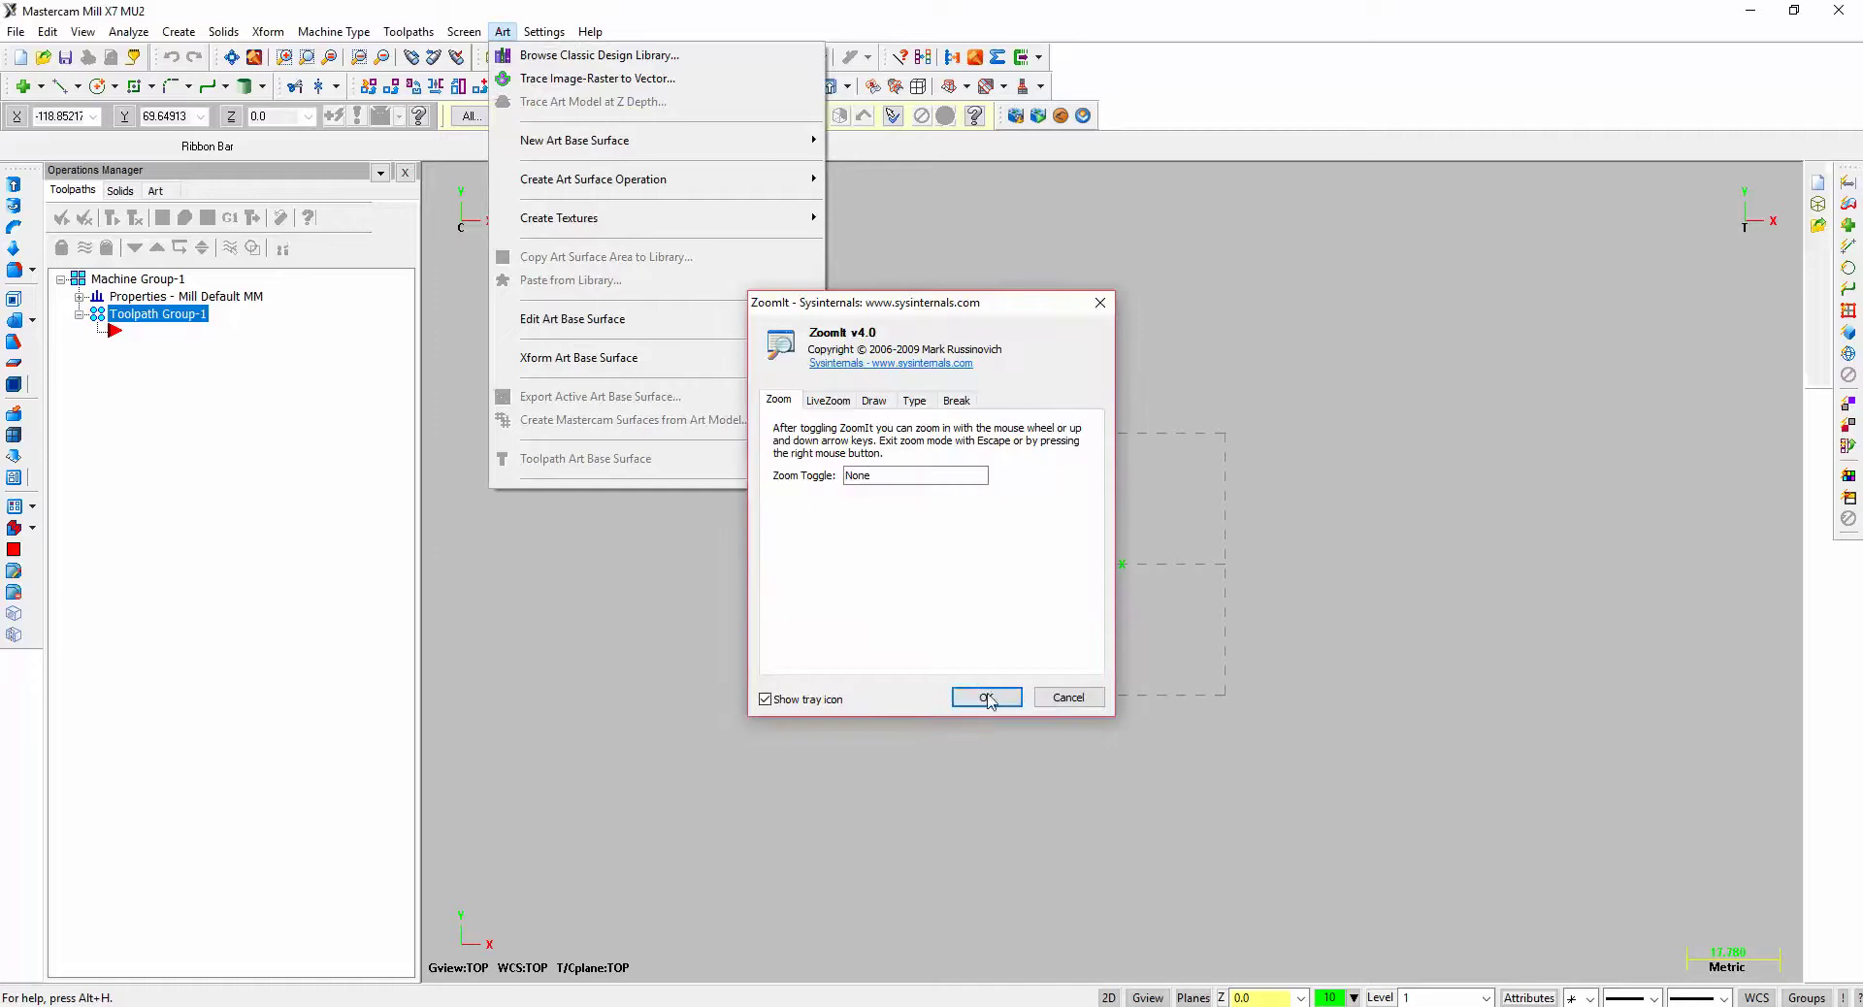
click(987, 694)
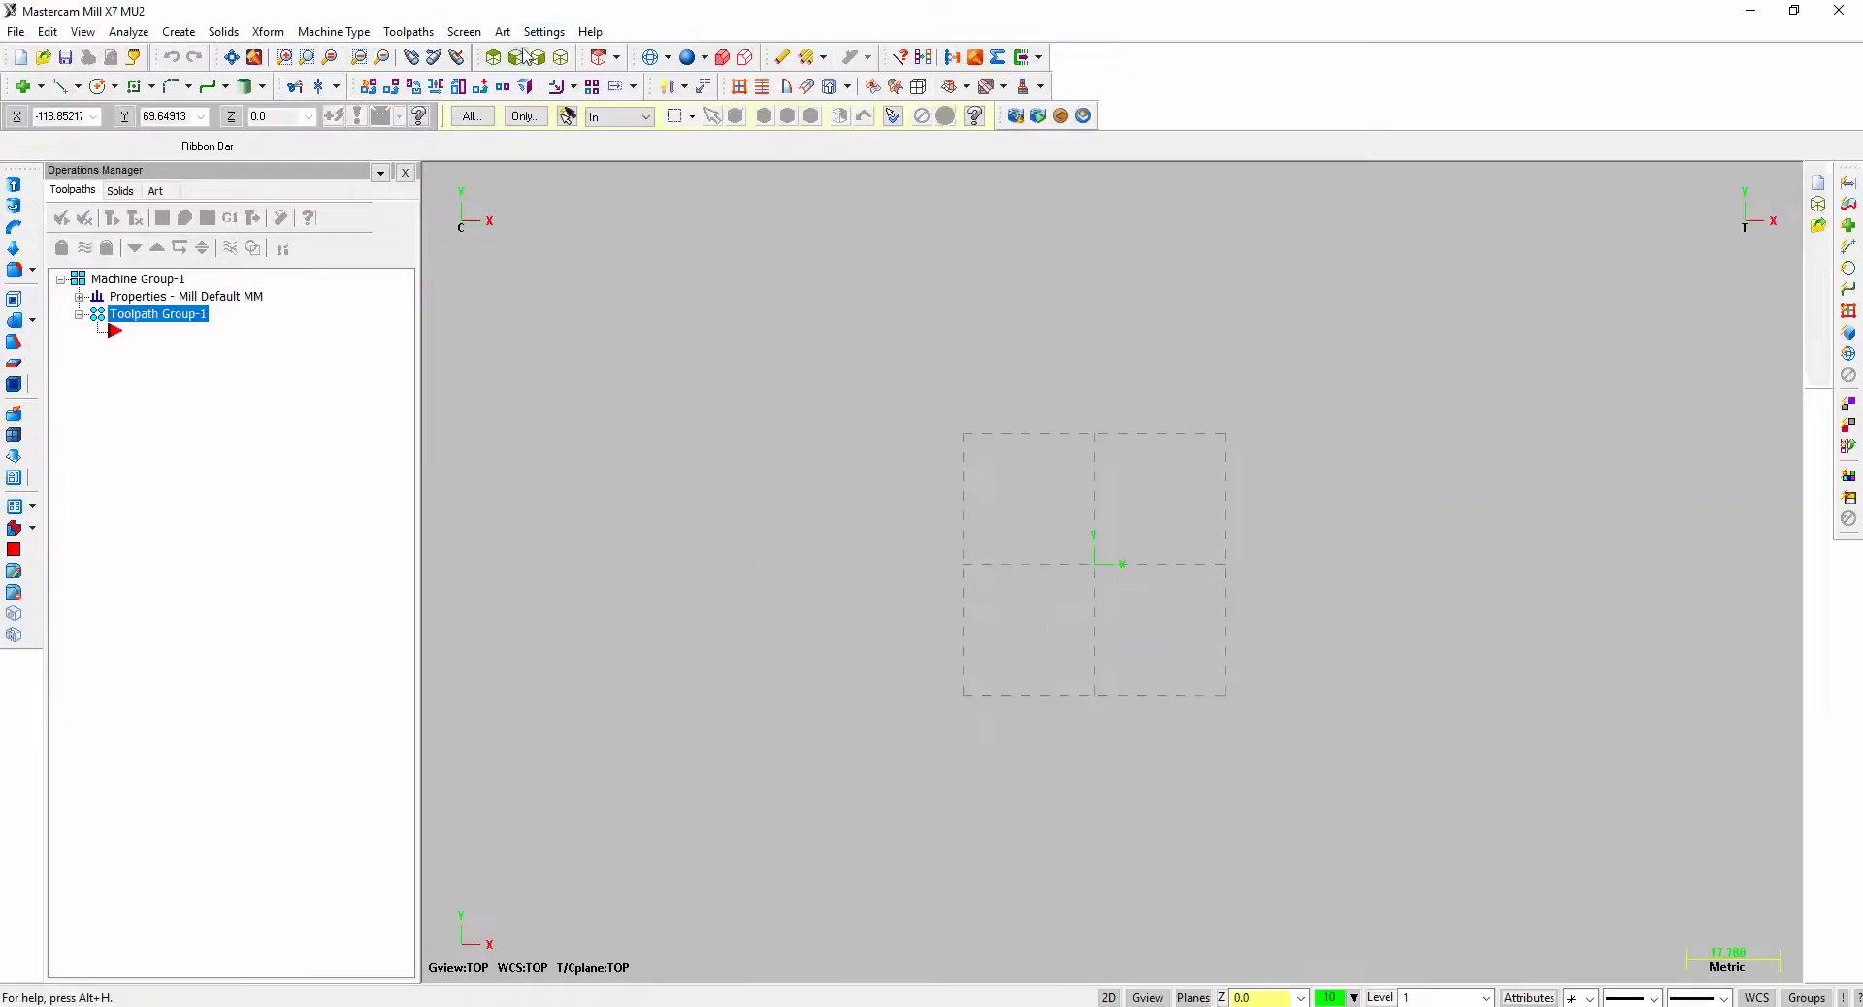
click(516, 63)
mouse_move(570, 144)
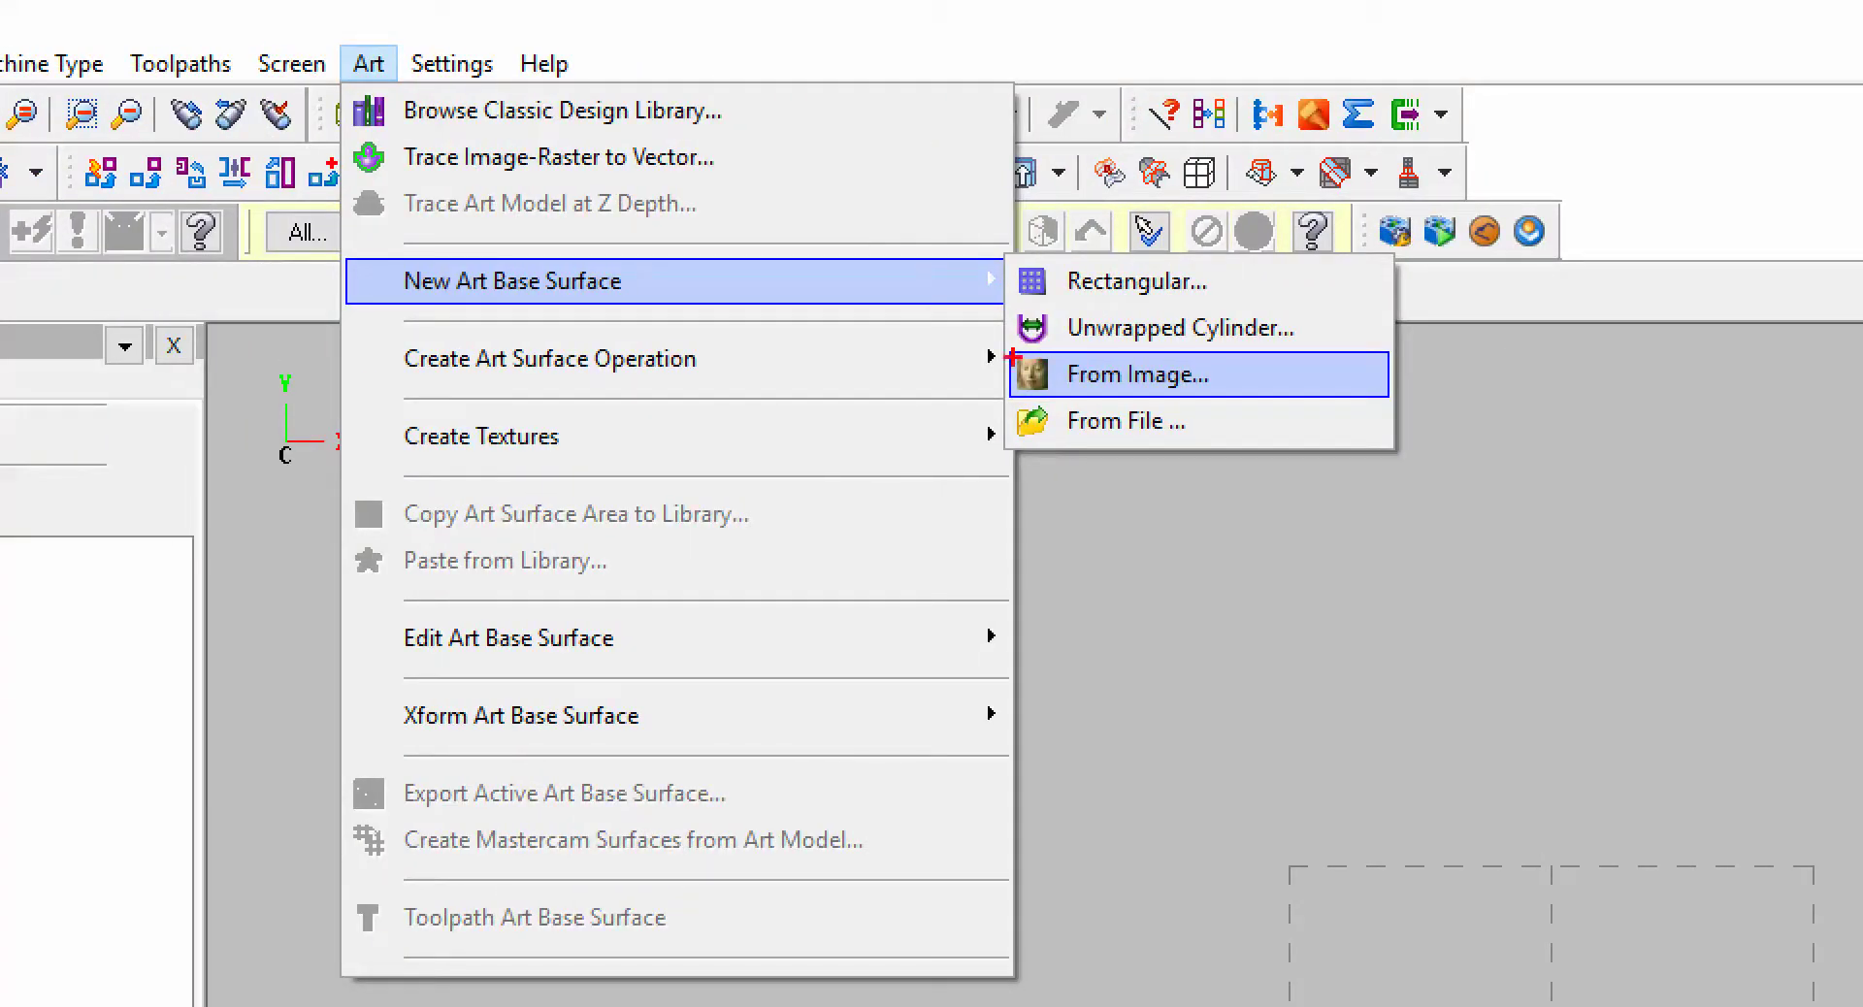
drag(1002, 352, 1232, 402)
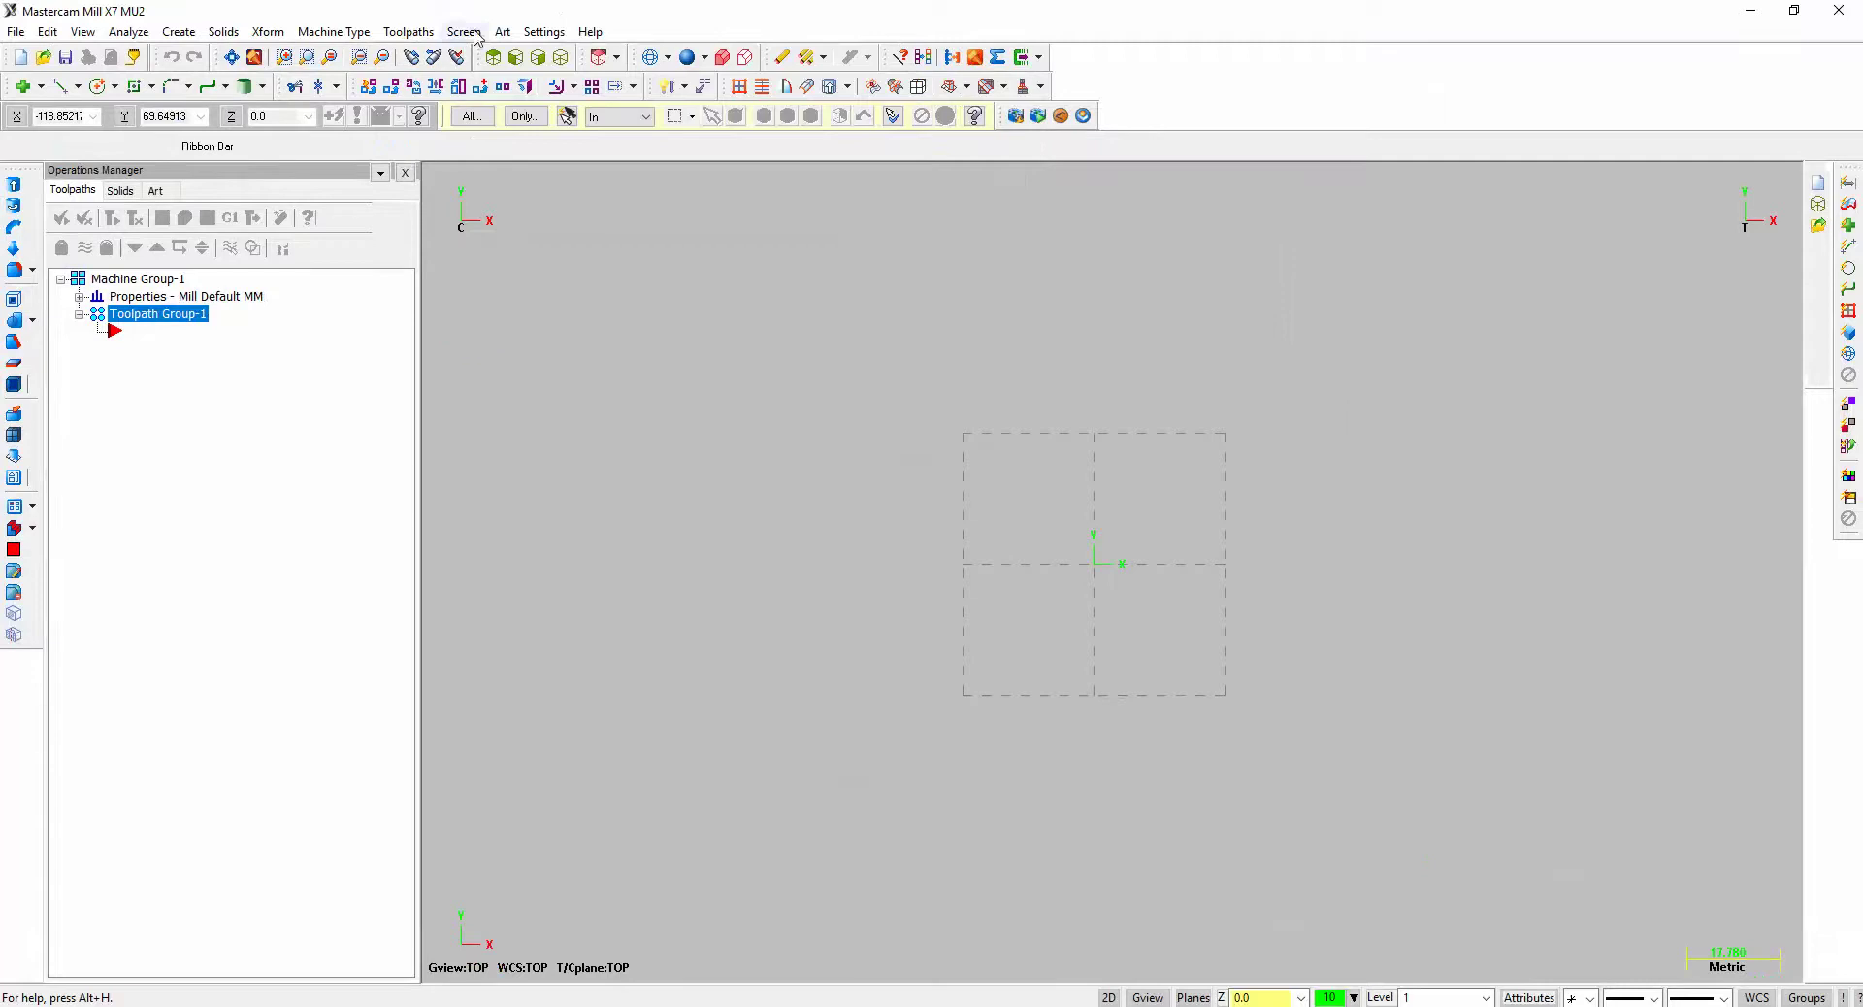
- Start a new art base surface from an image and load Girl.bmp from the Image to Surface folder
click(369, 64)
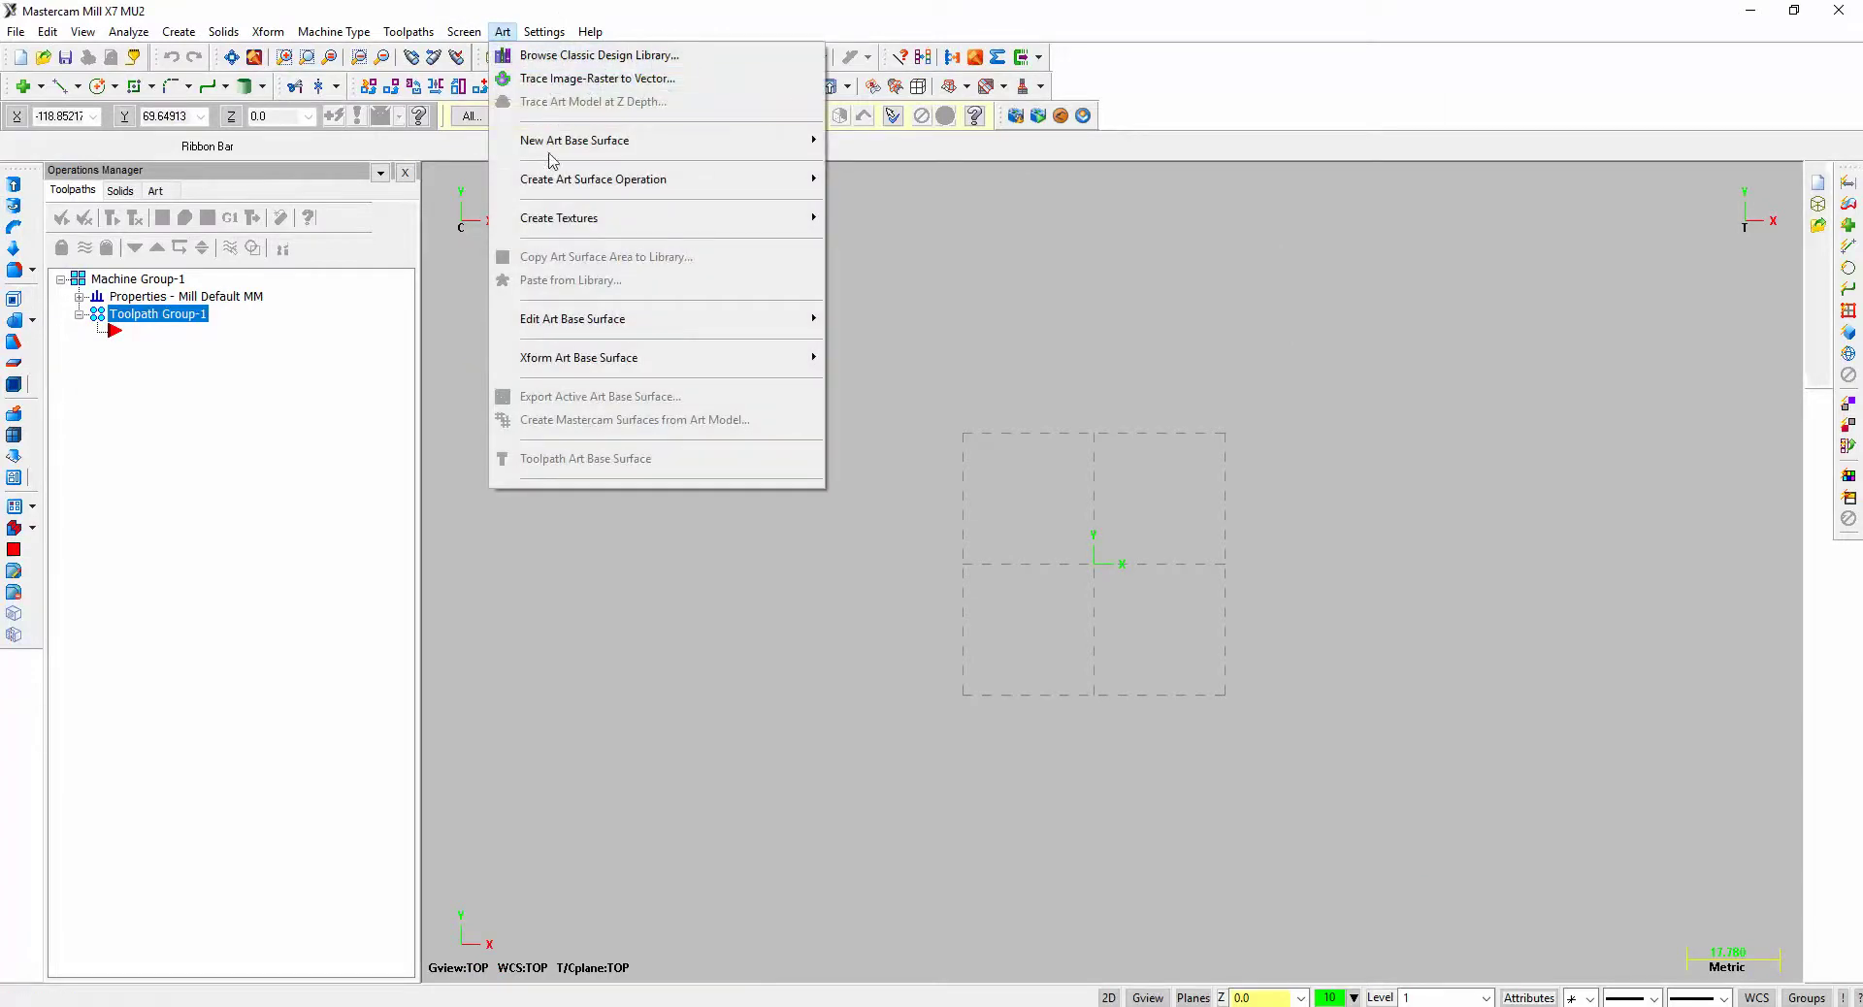
mouse_move(547, 157)
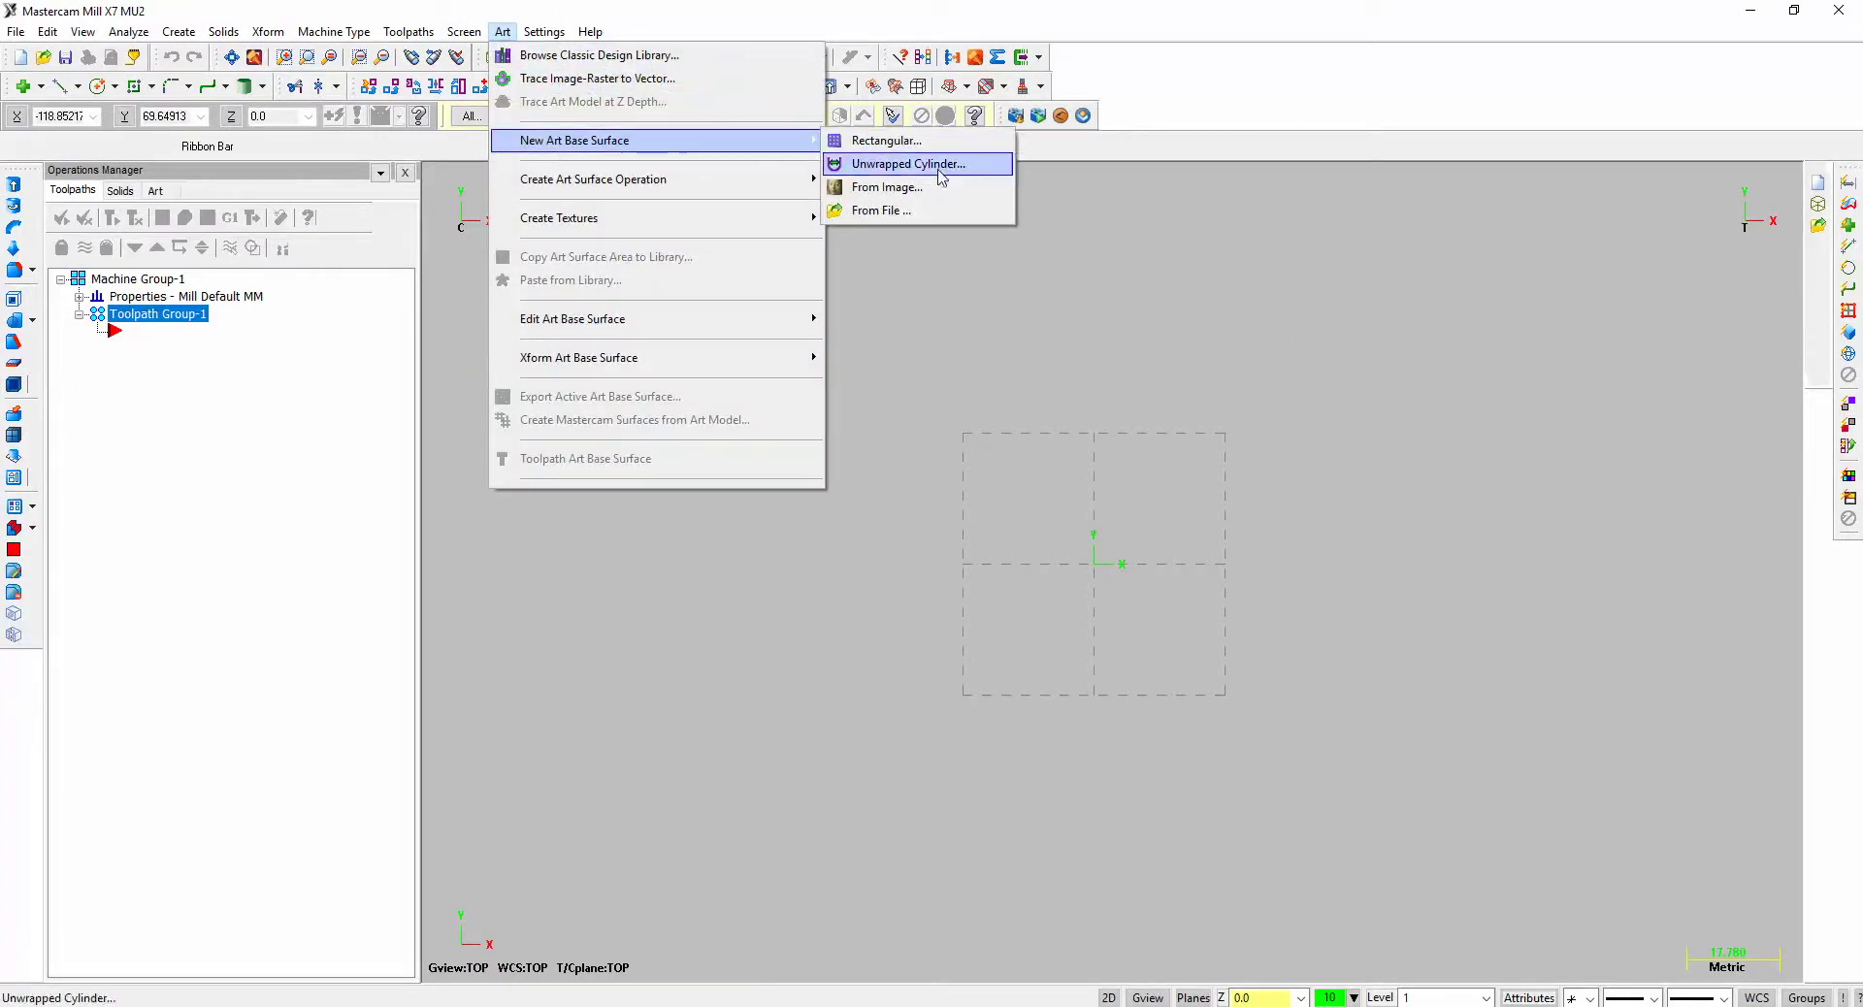
click(900, 191)
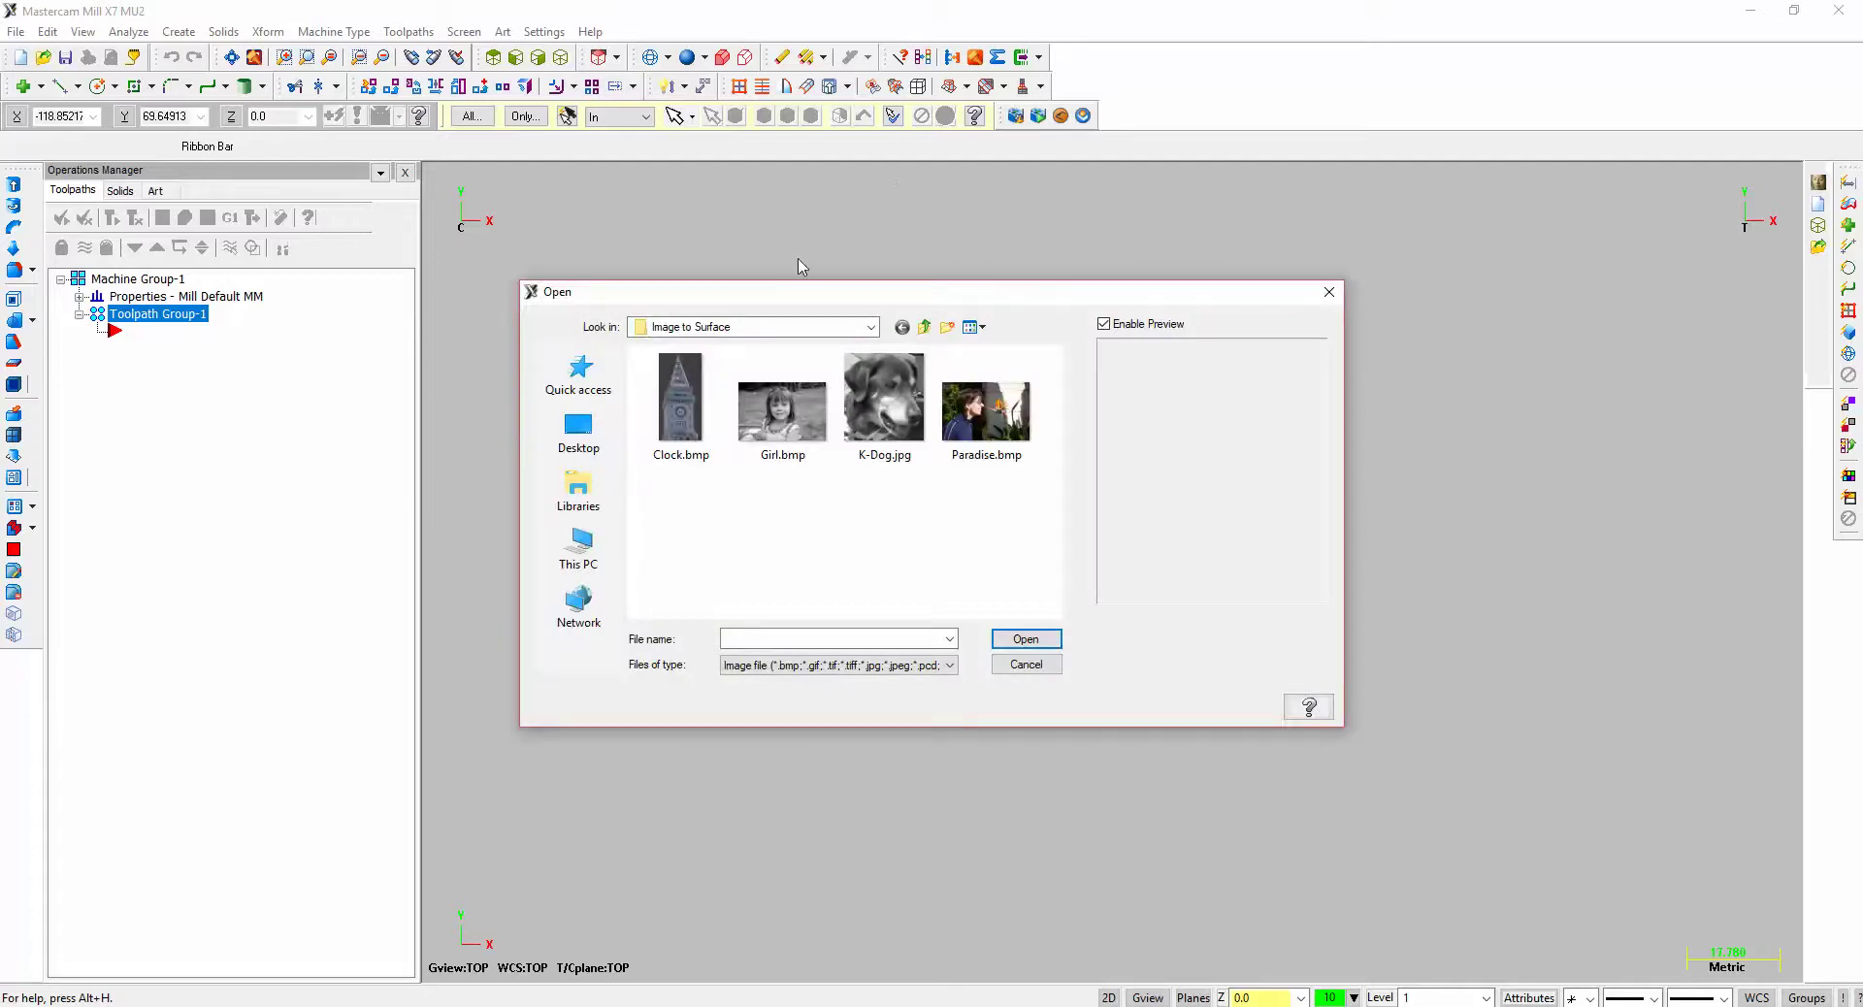
drag(740, 294, 828, 287)
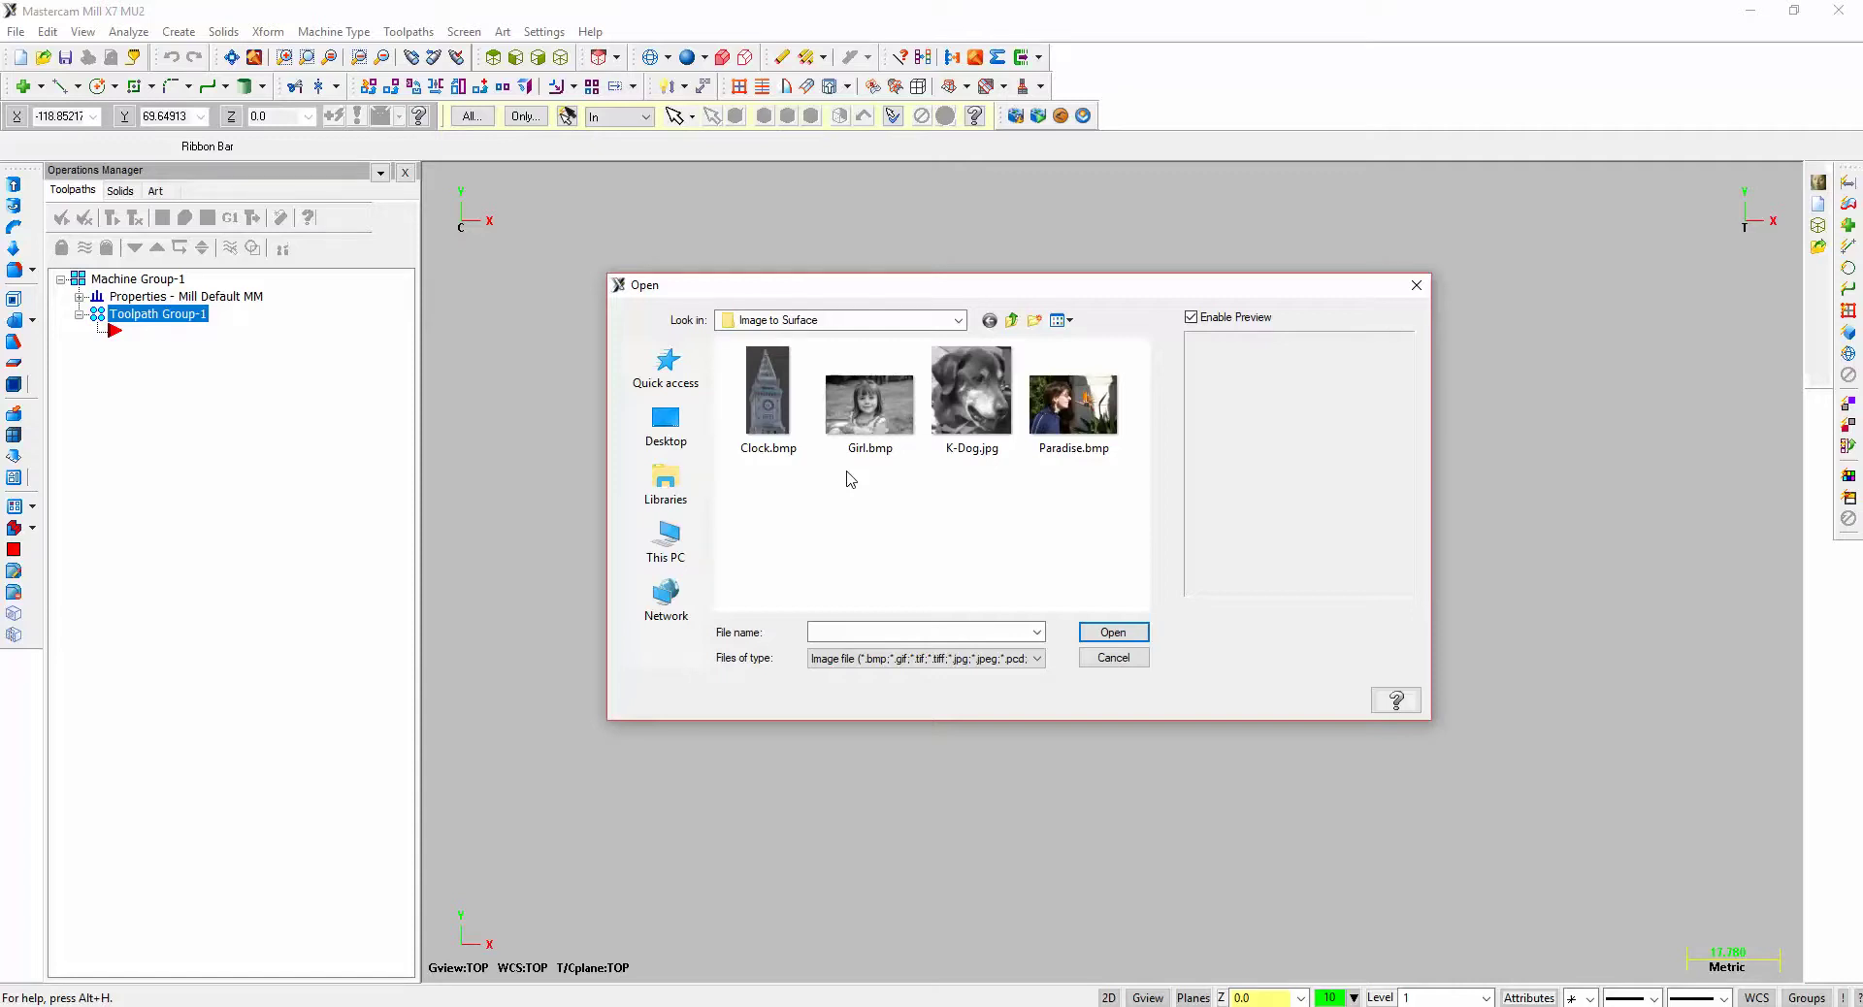
click(868, 420)
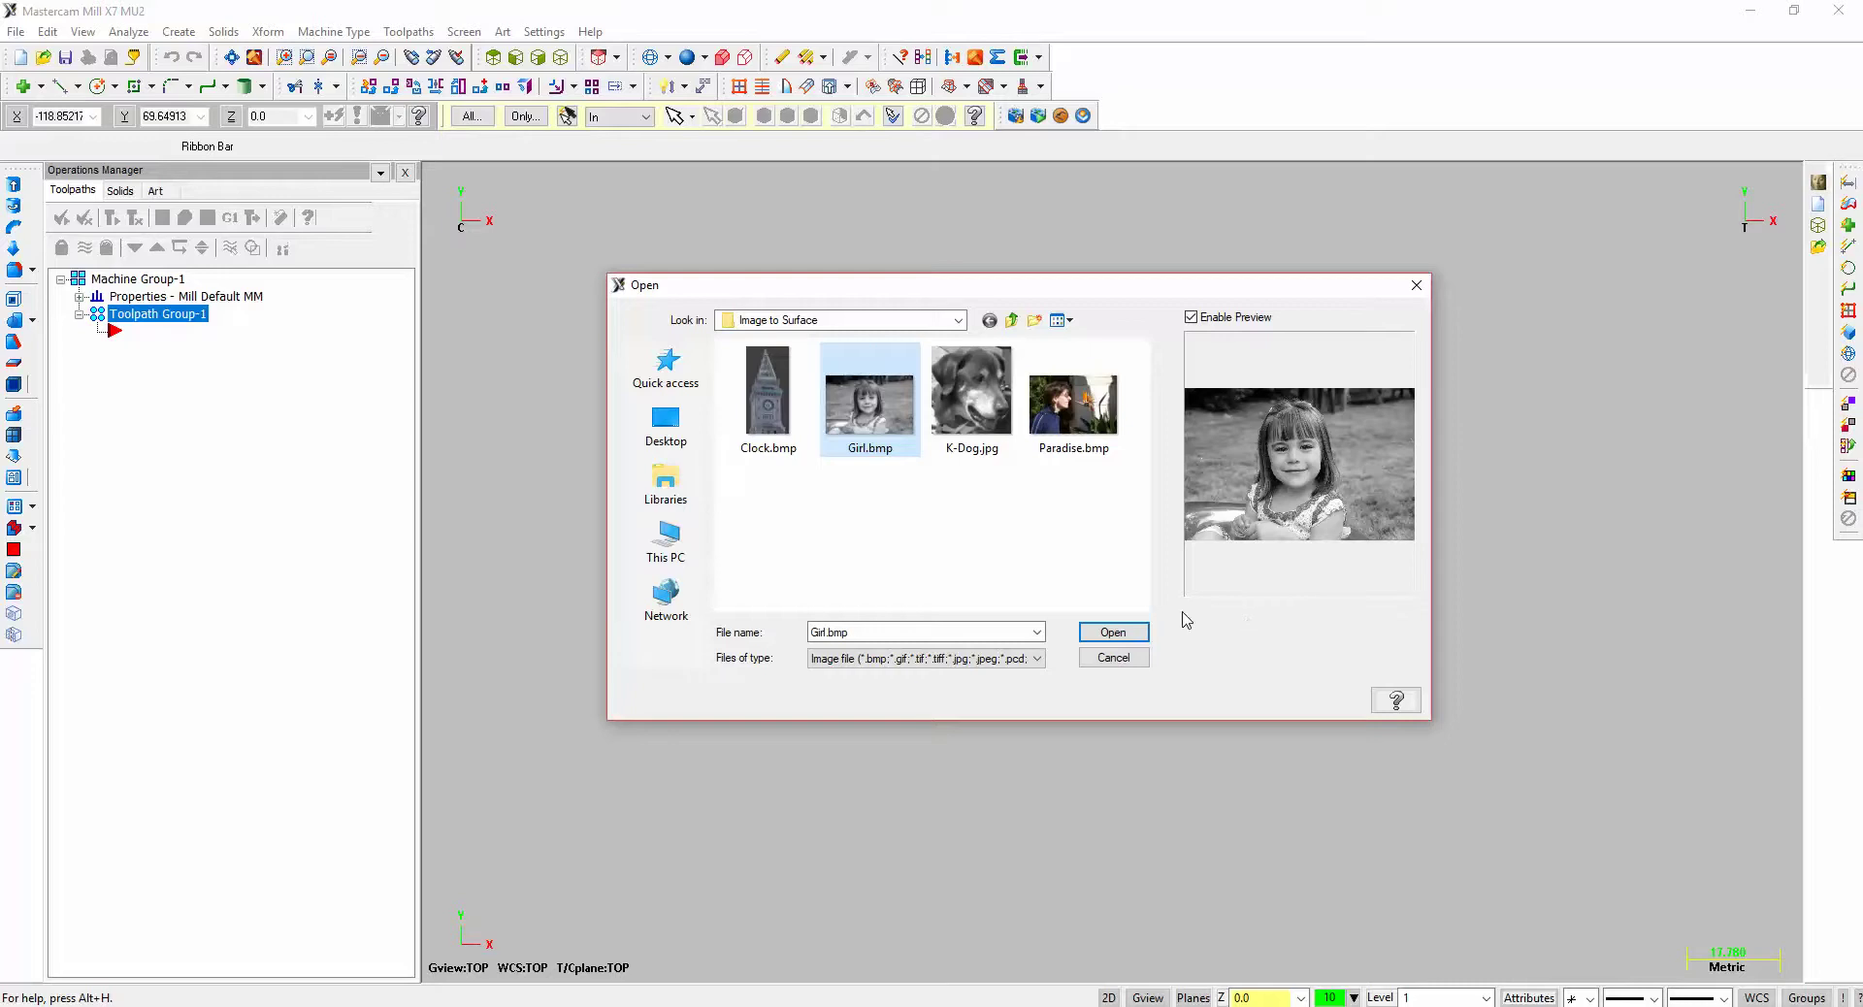
click(1111, 631)
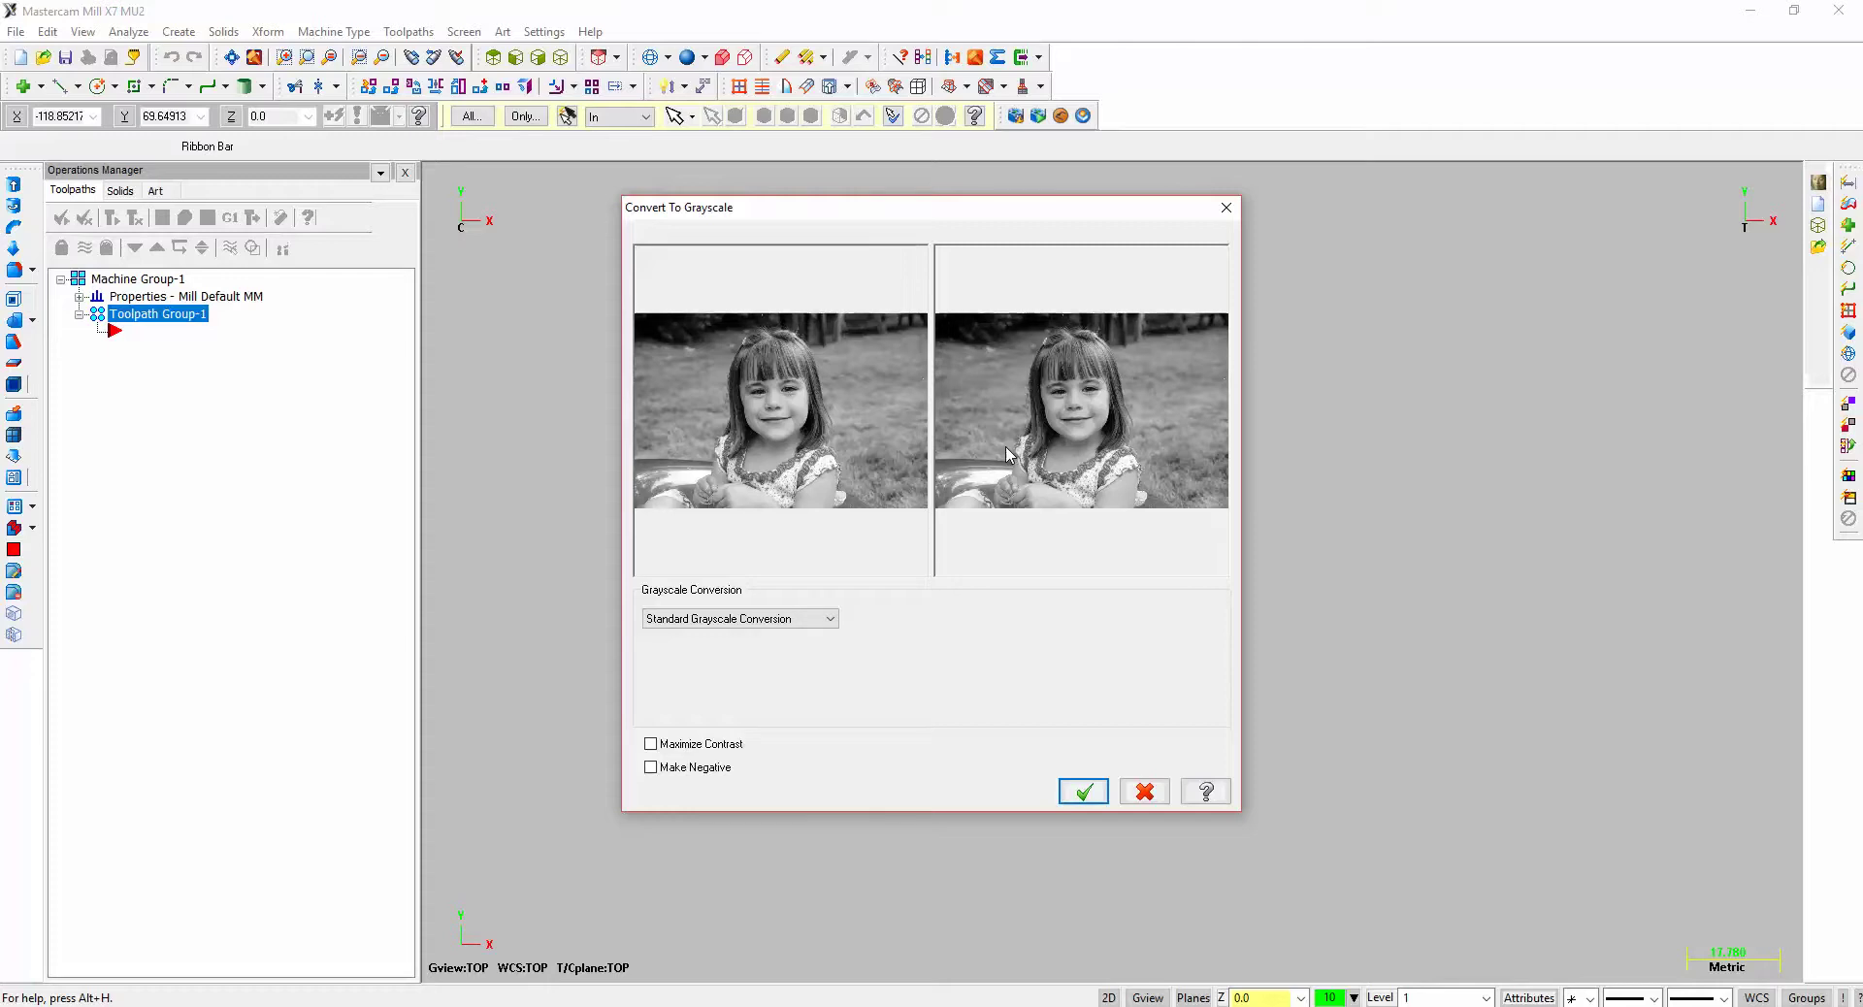
- Compare the grayscale preview of the image with and without the Make Negative option
click(661, 771)
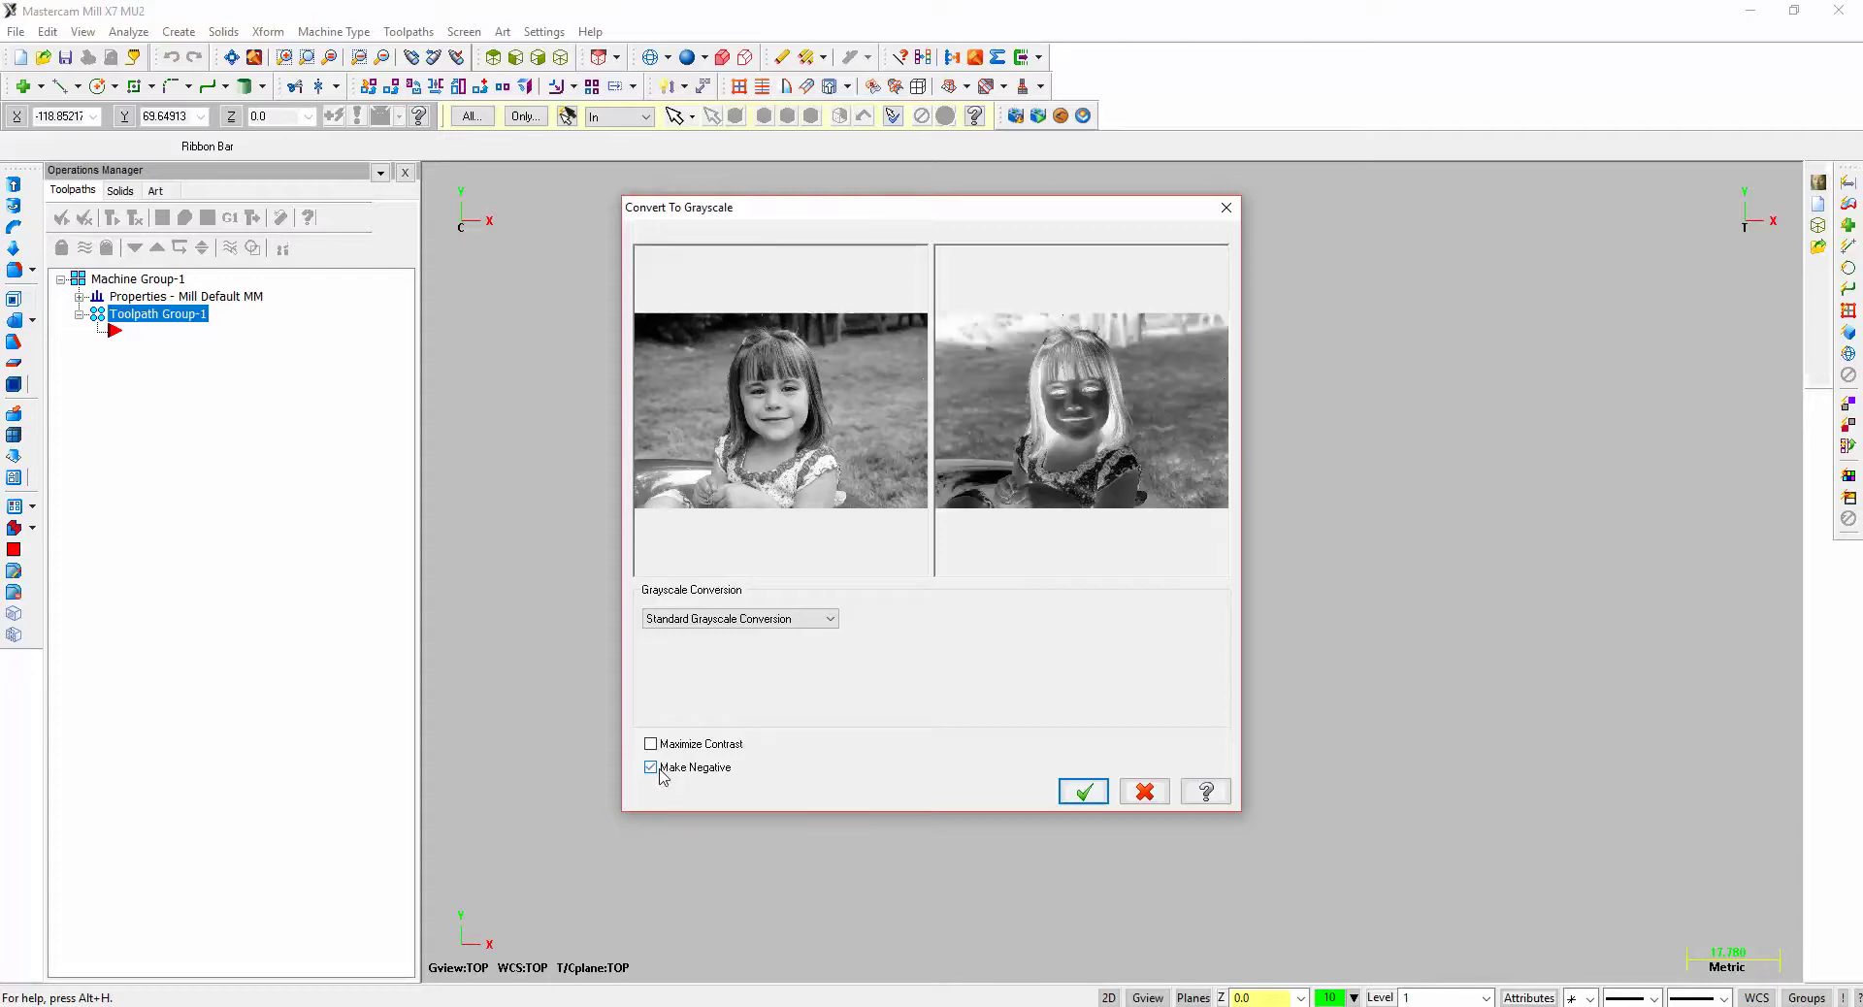
click(661, 772)
click(661, 771)
click(661, 771)
click(661, 771)
click(660, 770)
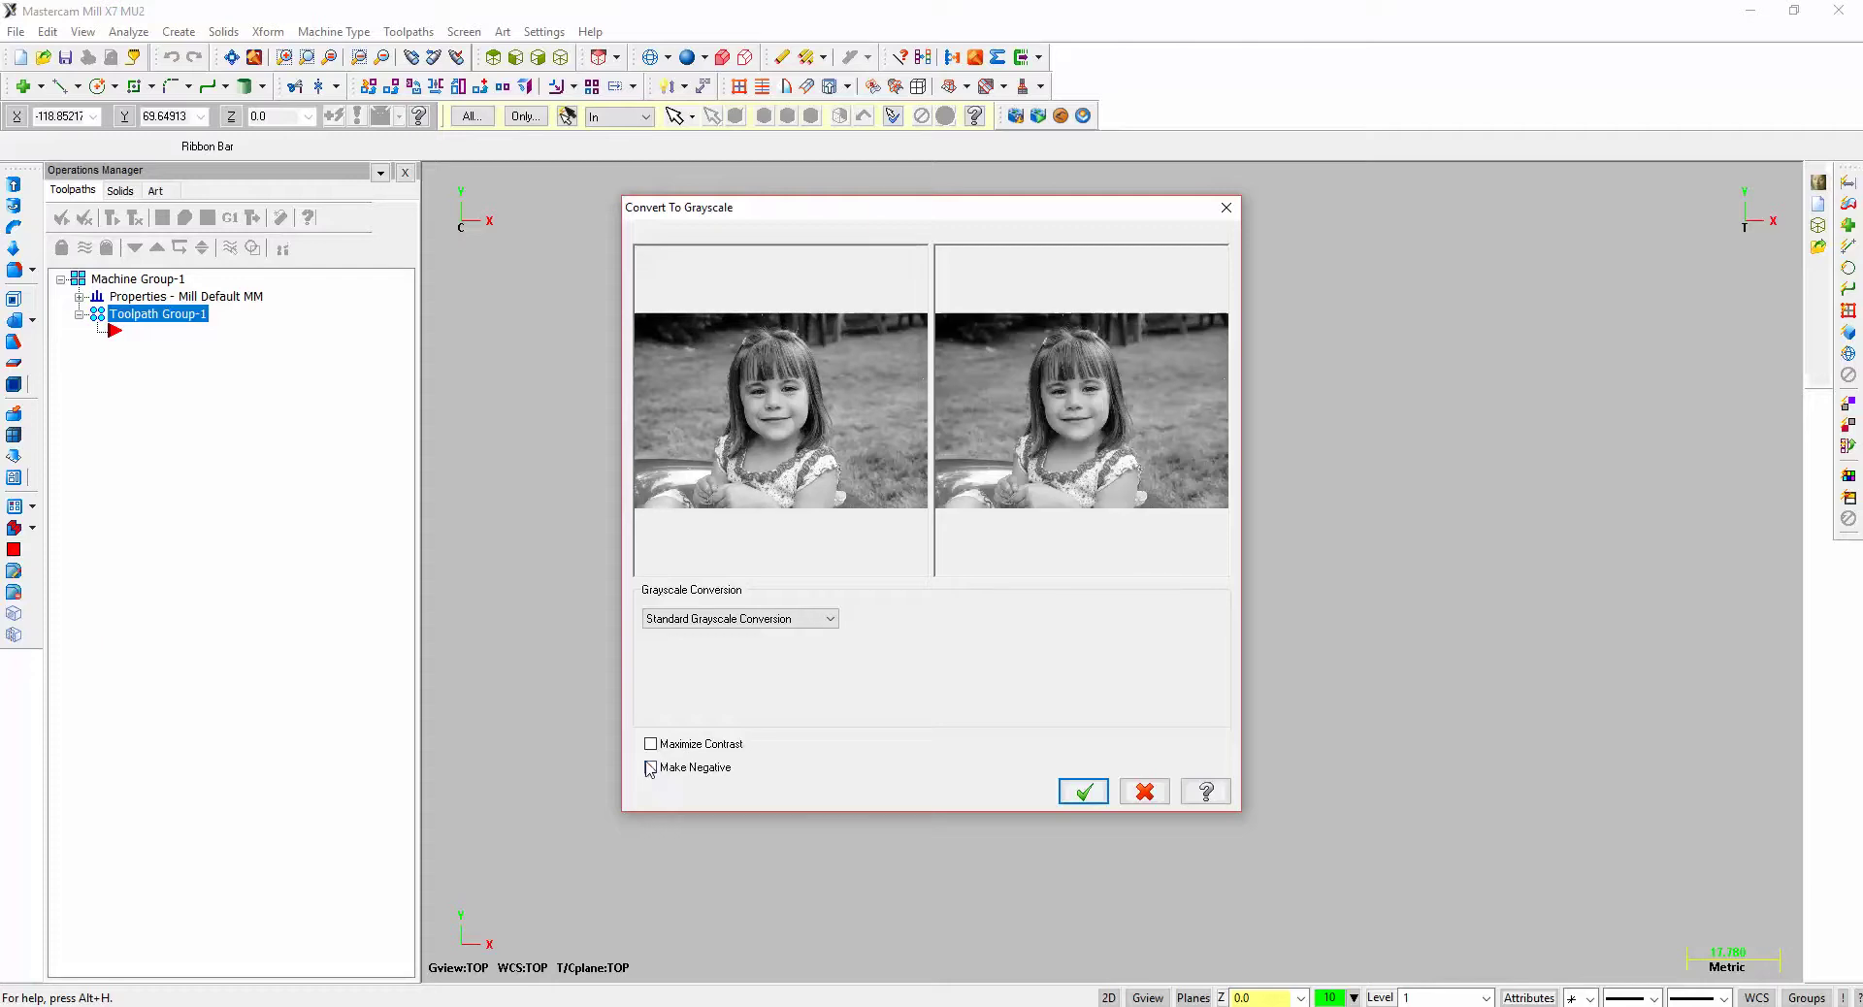
- Accept the Standard Grayscale Conversion for the image with Maximize Contrast and Make Negative off
click(1084, 792)
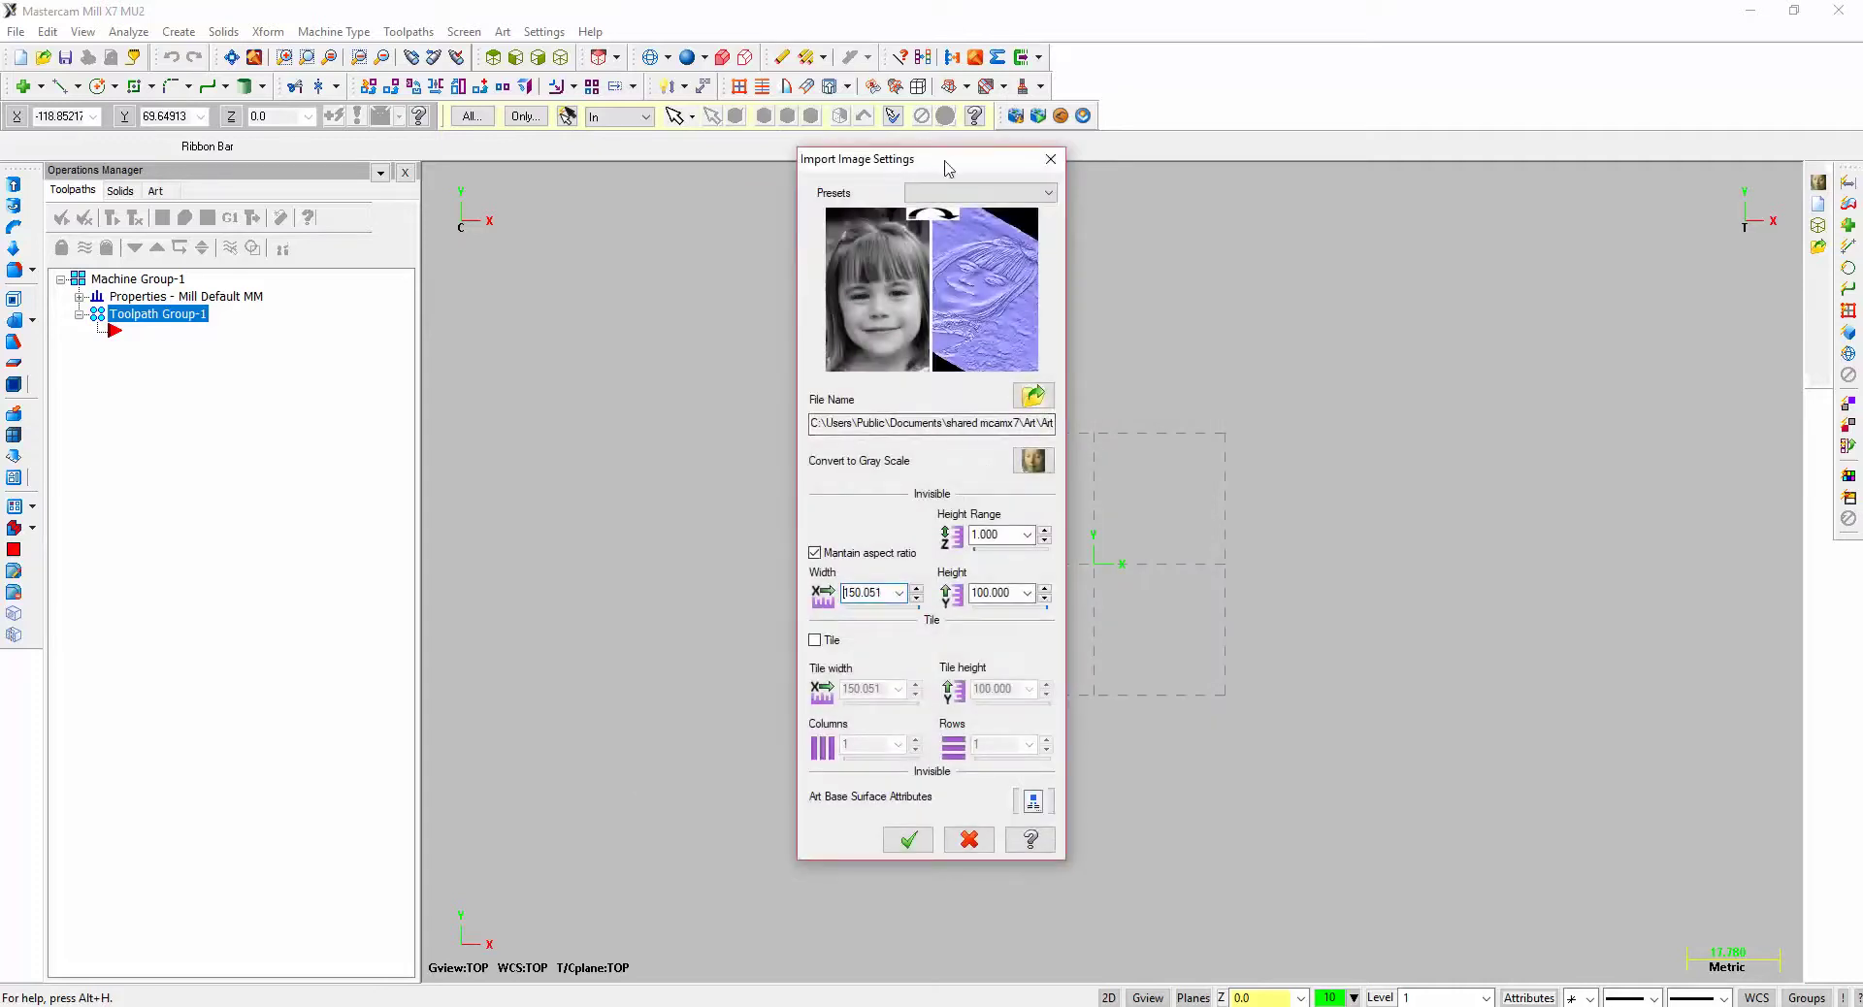
drag(961, 158, 1028, 174)
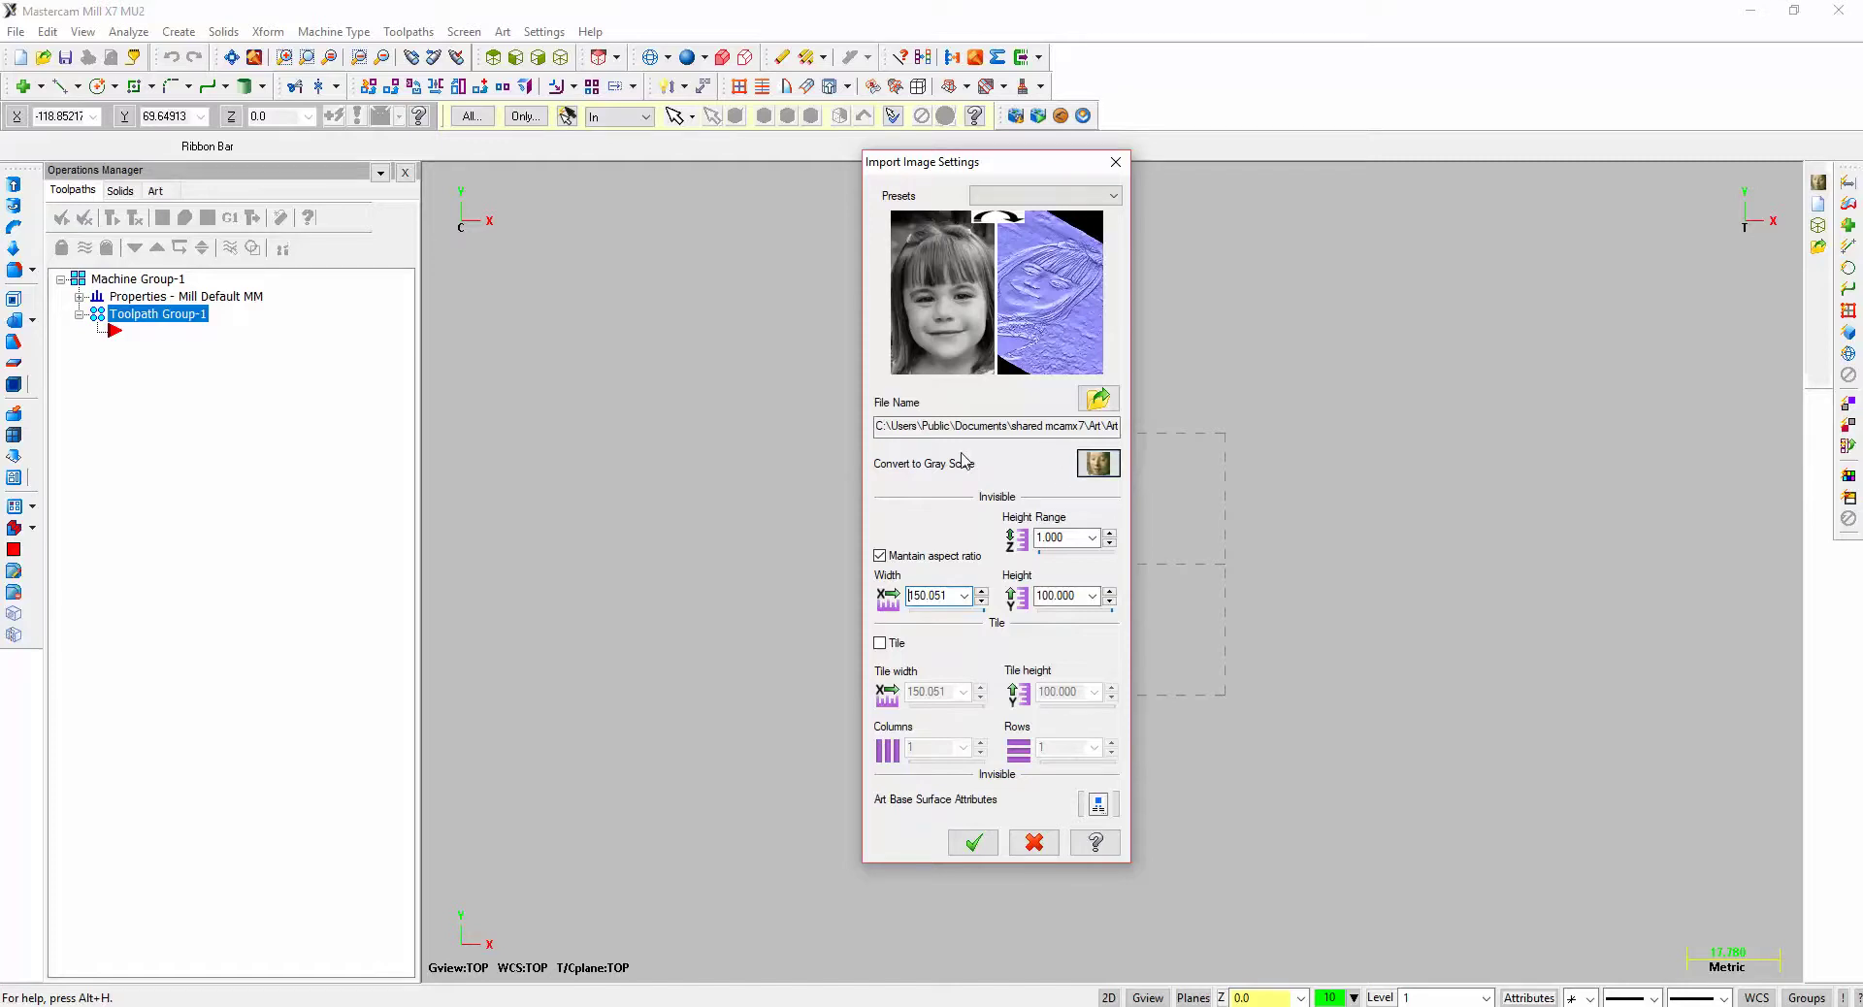
click(1099, 463)
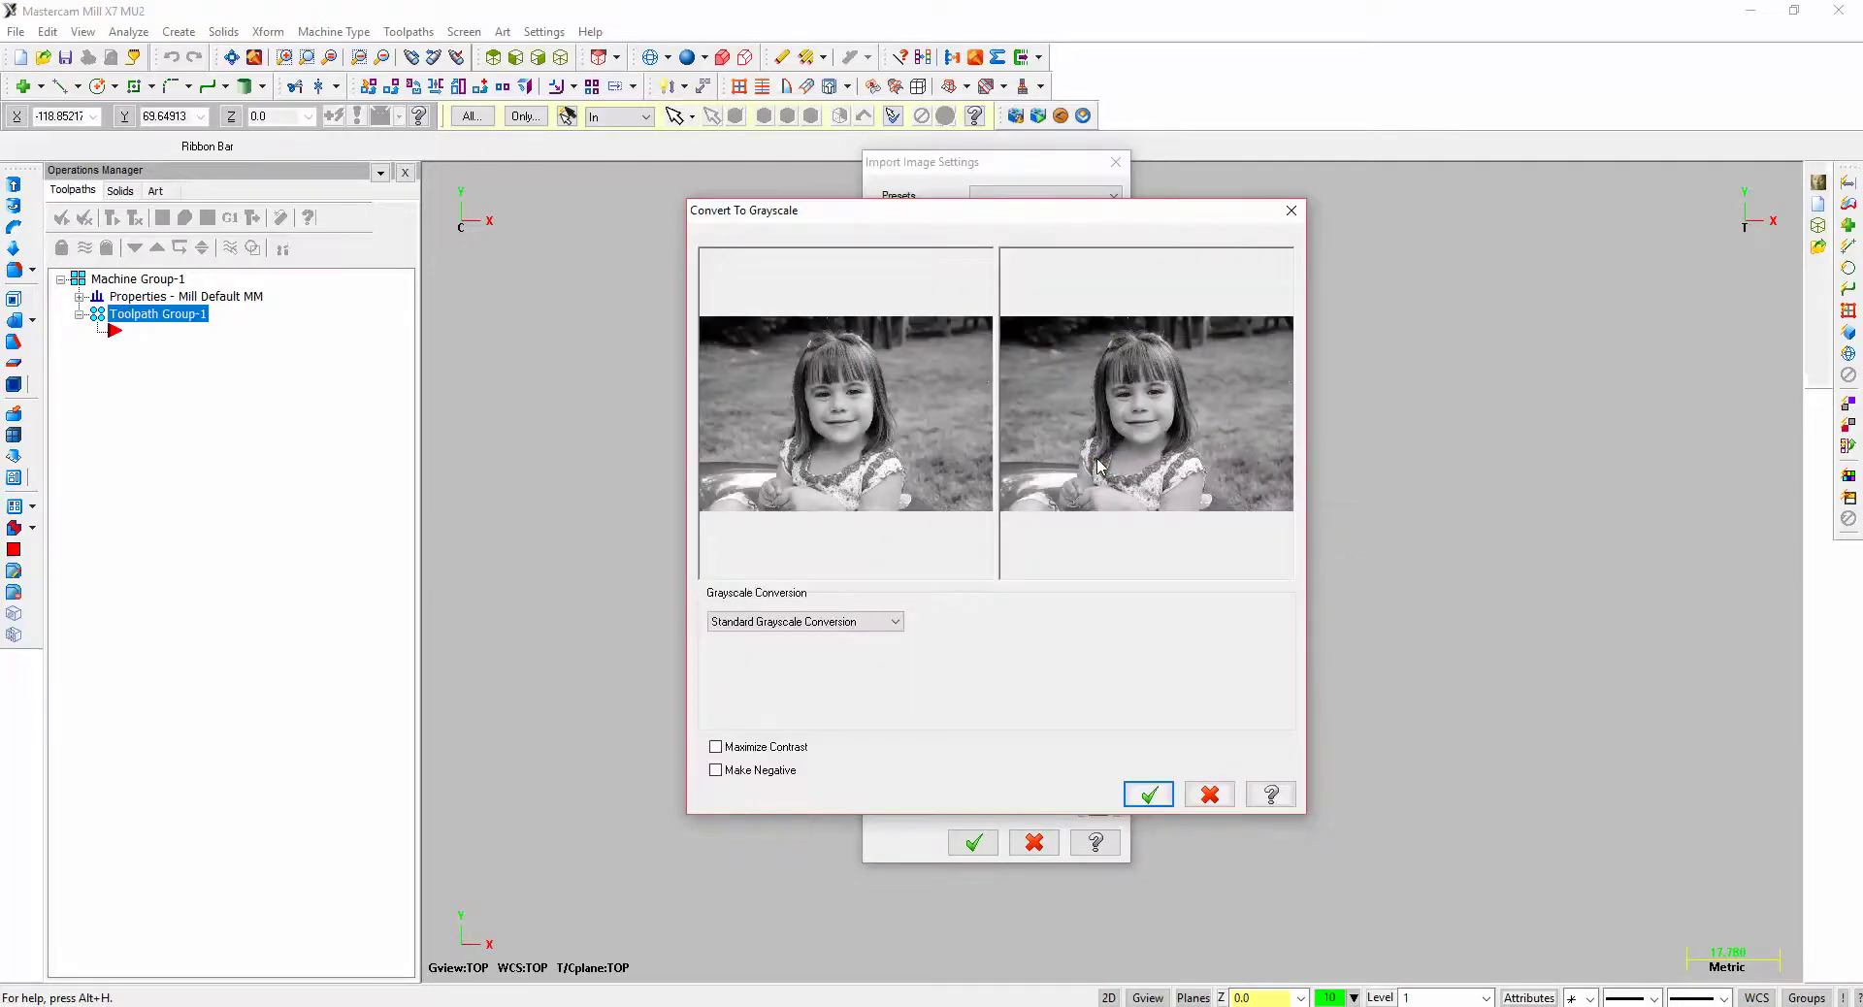
click(1151, 795)
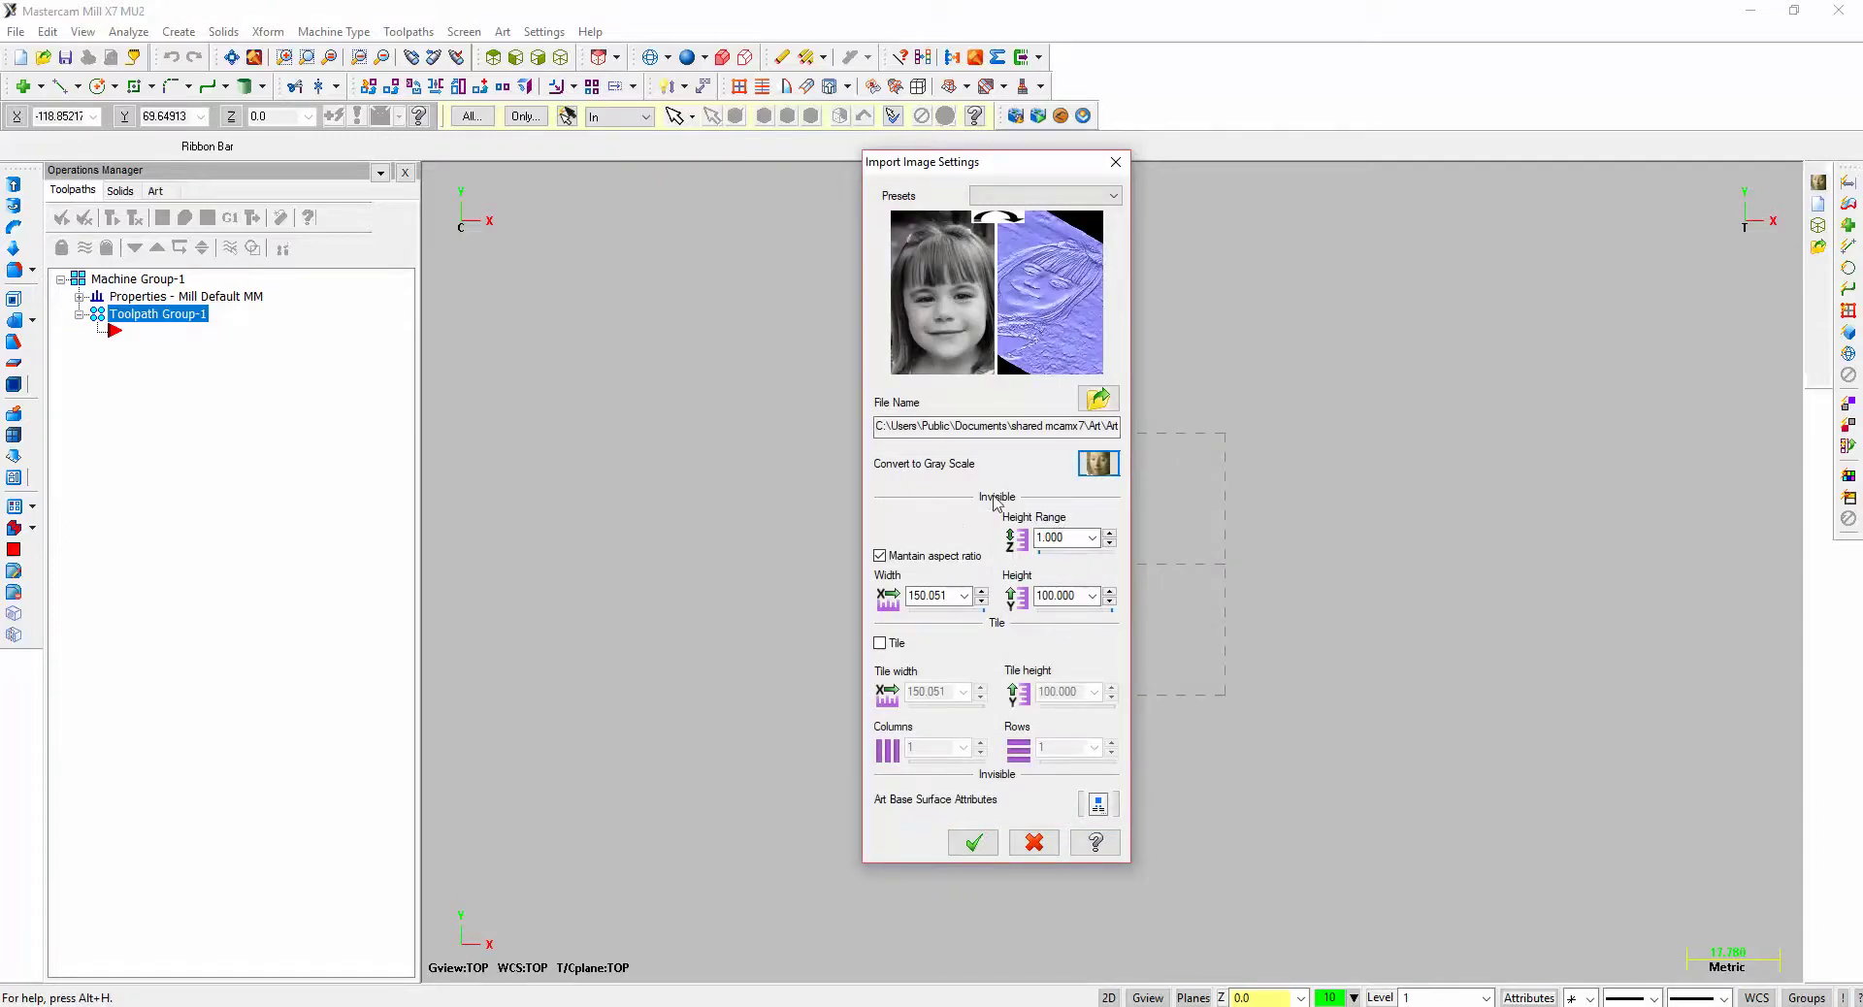
- In the art base surface attributes, set the upper right point's X to 150 and enable creation of boundary geometry
double_click(956, 596)
double_click(1072, 597)
click(1094, 807)
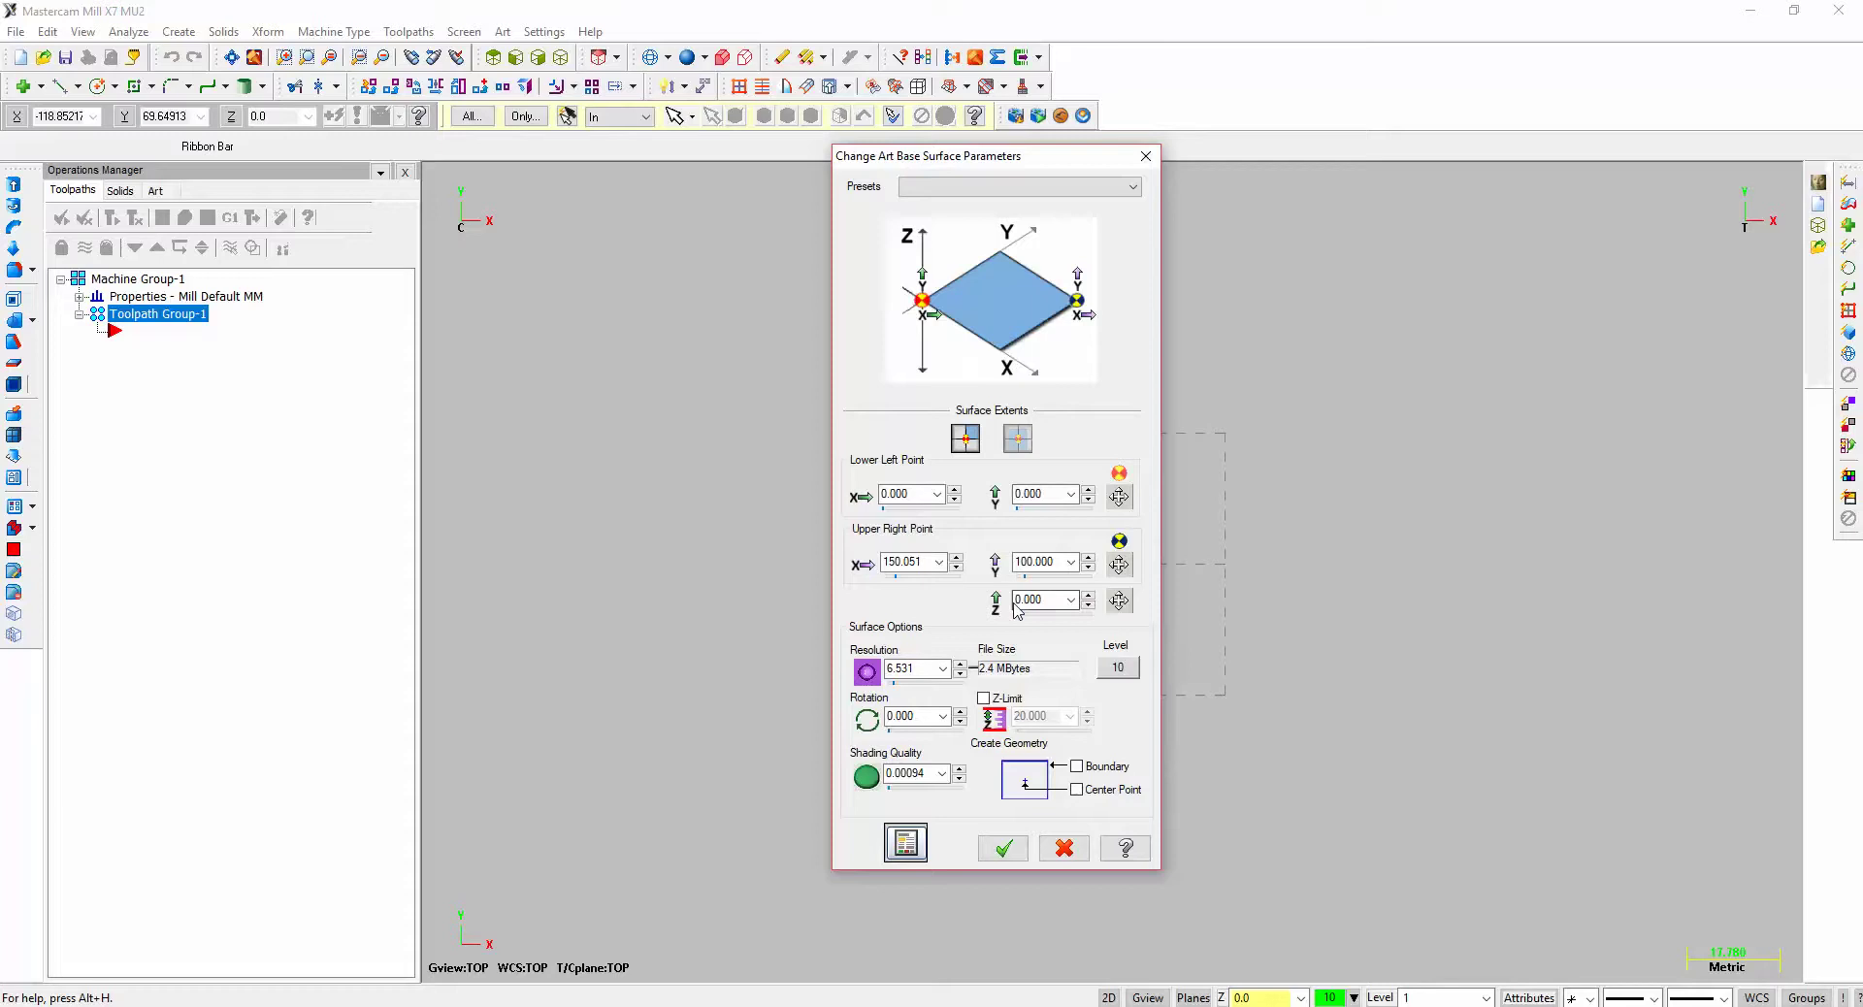
double_click(926, 561)
text(200)
key(Tab)
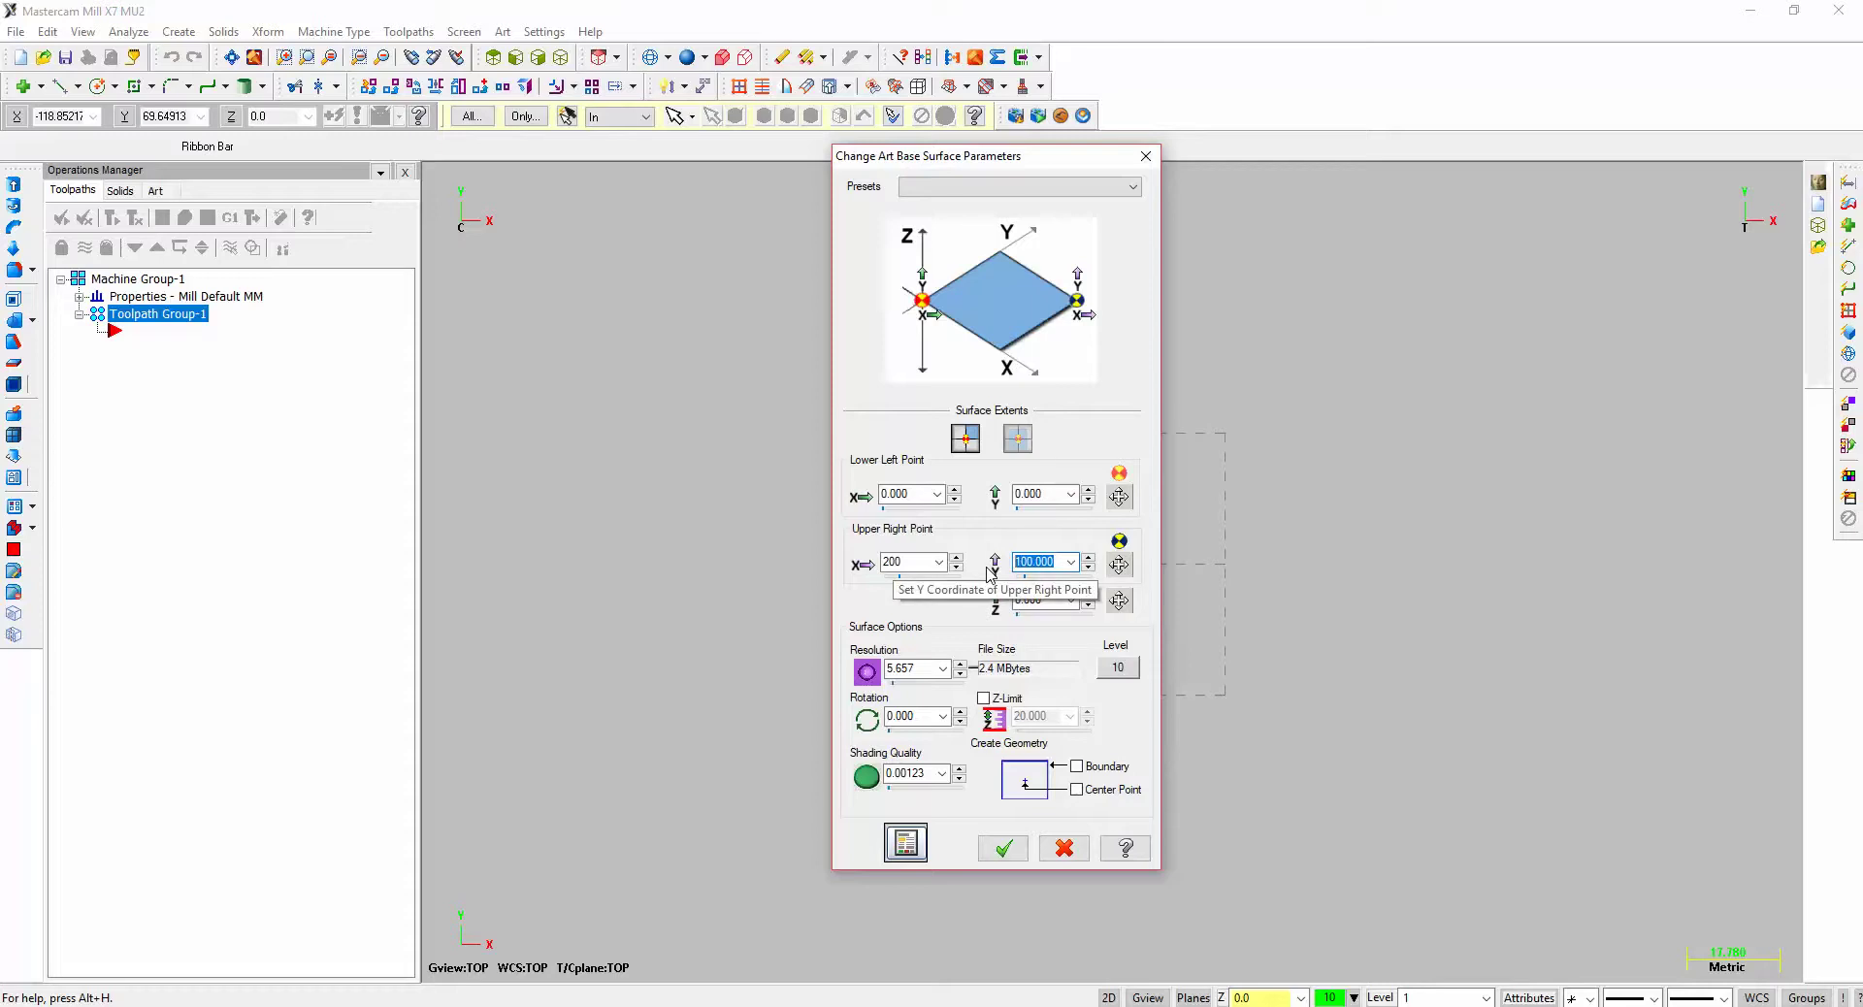
key(shift+Tab)
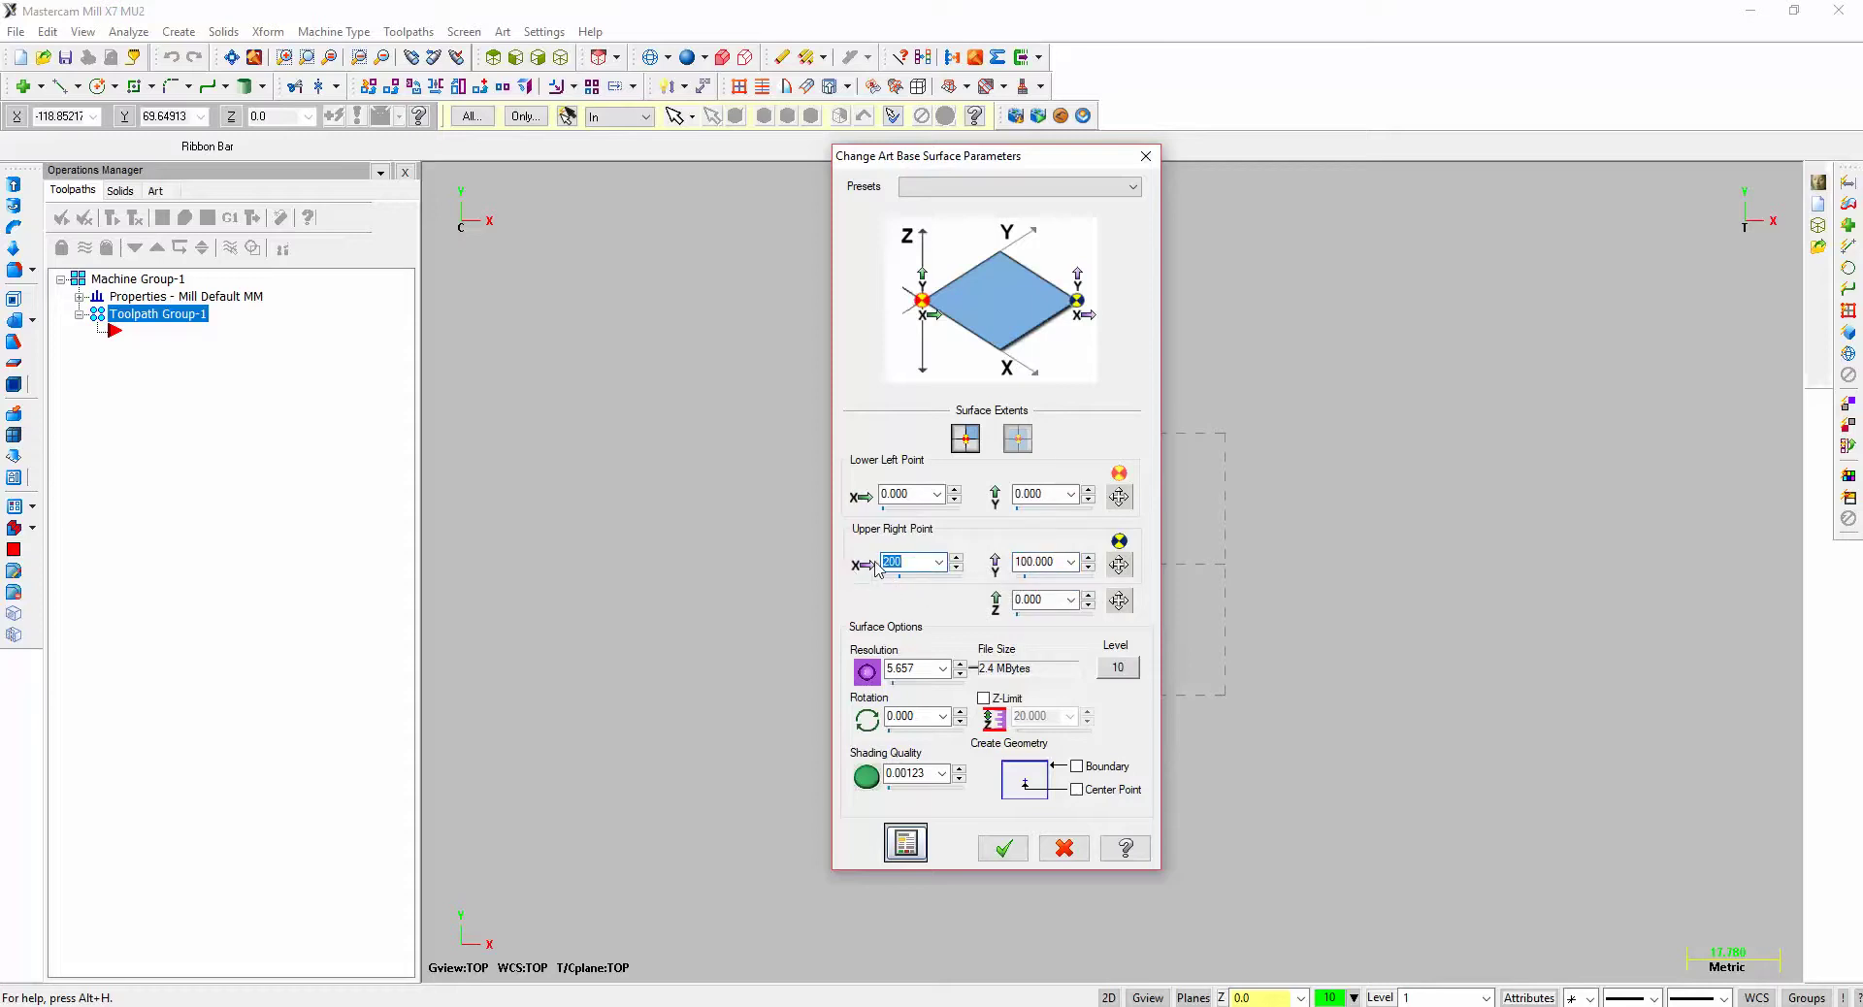
text(150)
click(1104, 770)
click(1003, 848)
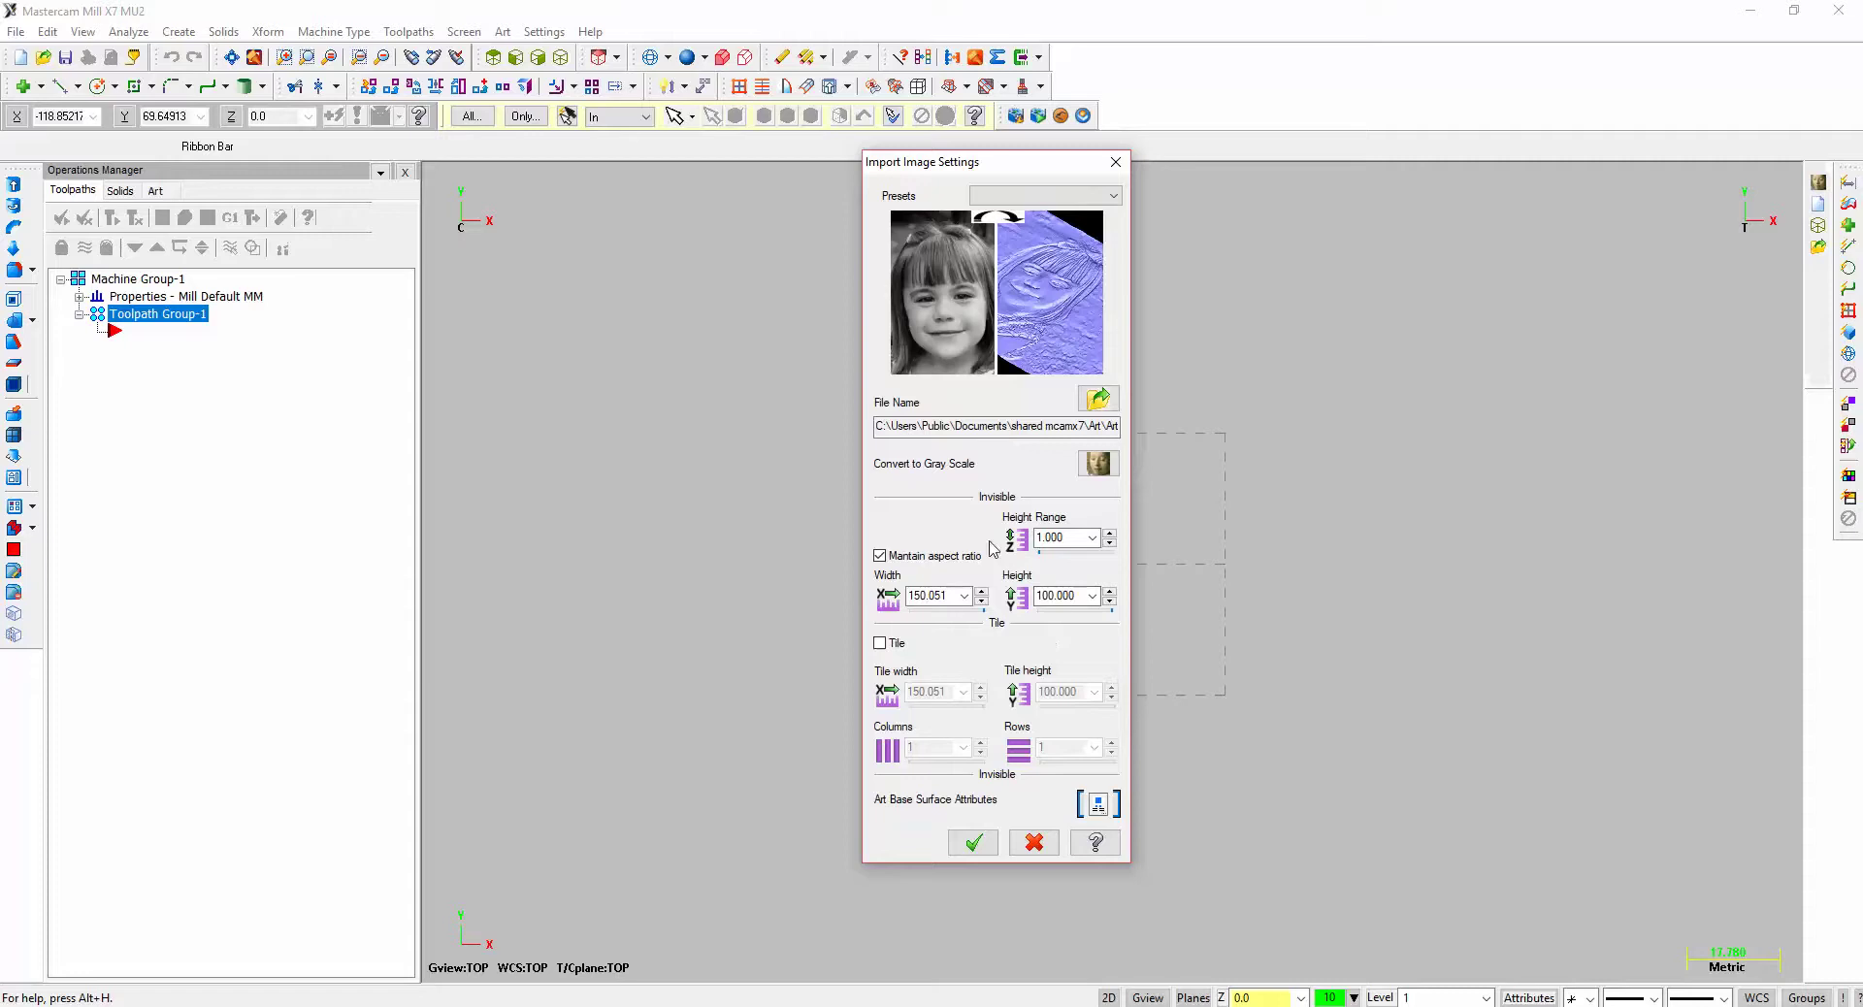
- Set the image width to 200 with the aspect ratio maintained and generate the art base surface
double_click(946, 595)
text(200)
key(Tab)
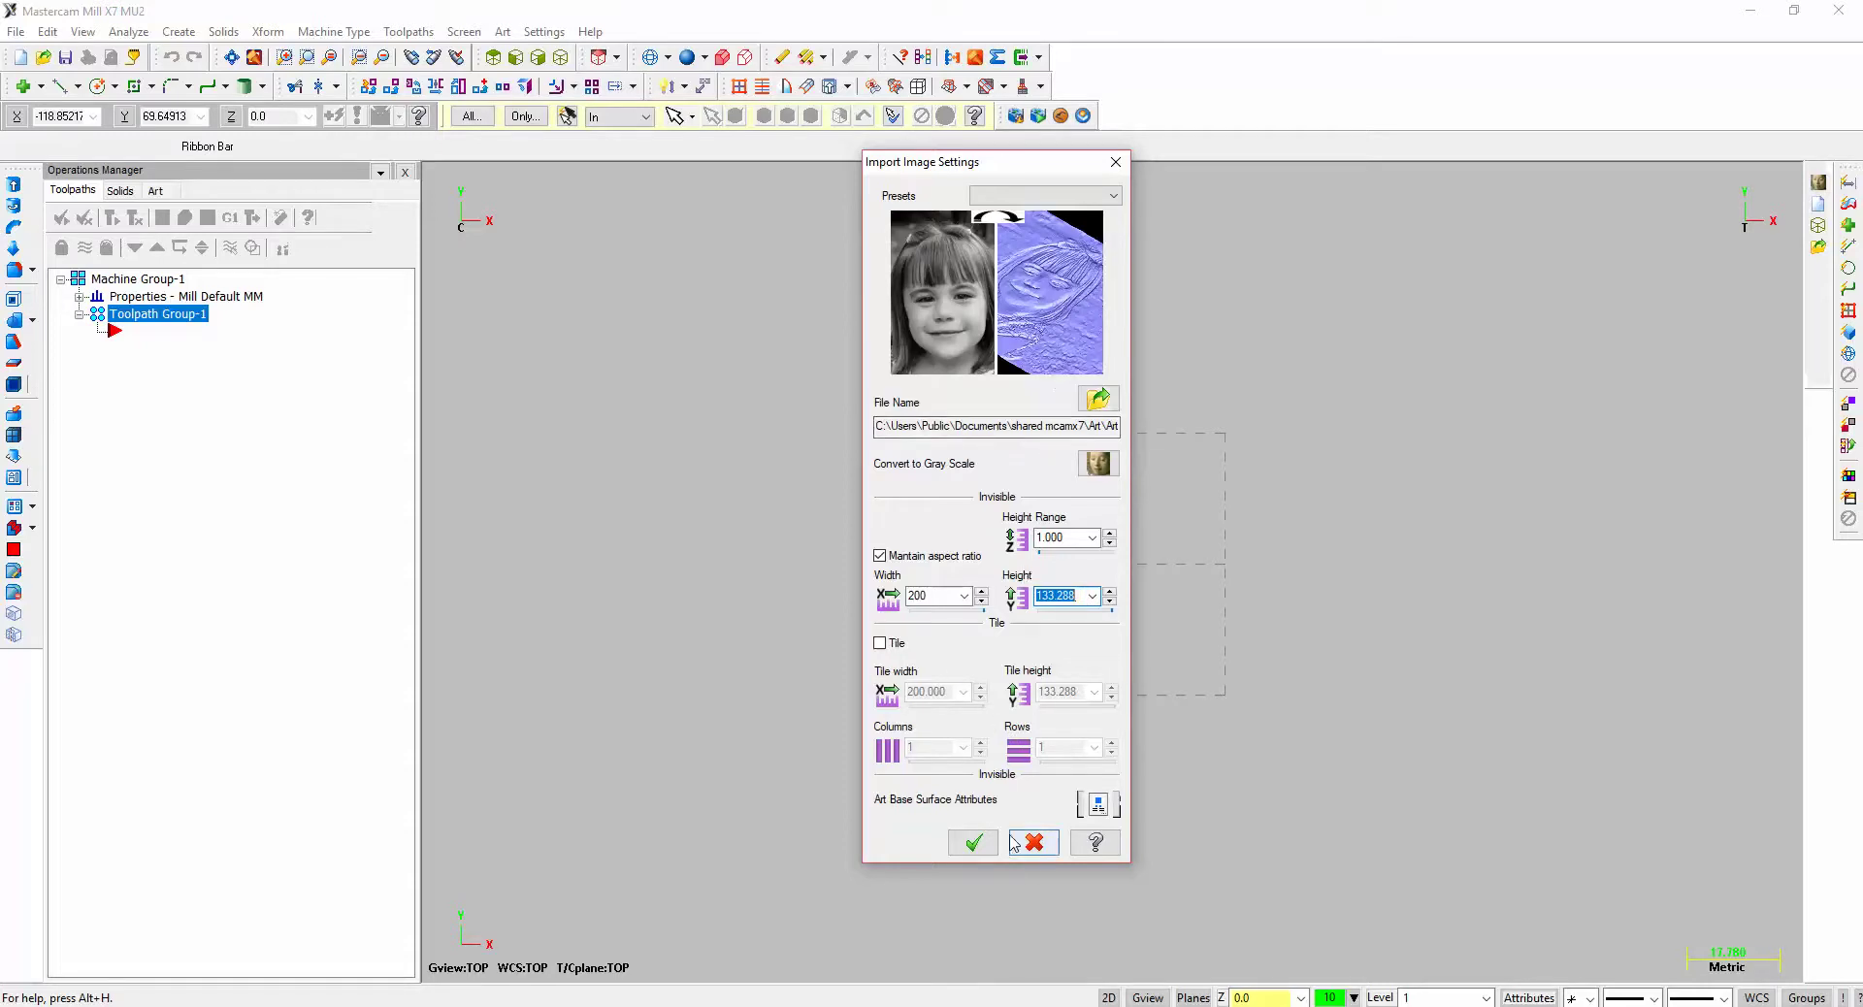
click(982, 851)
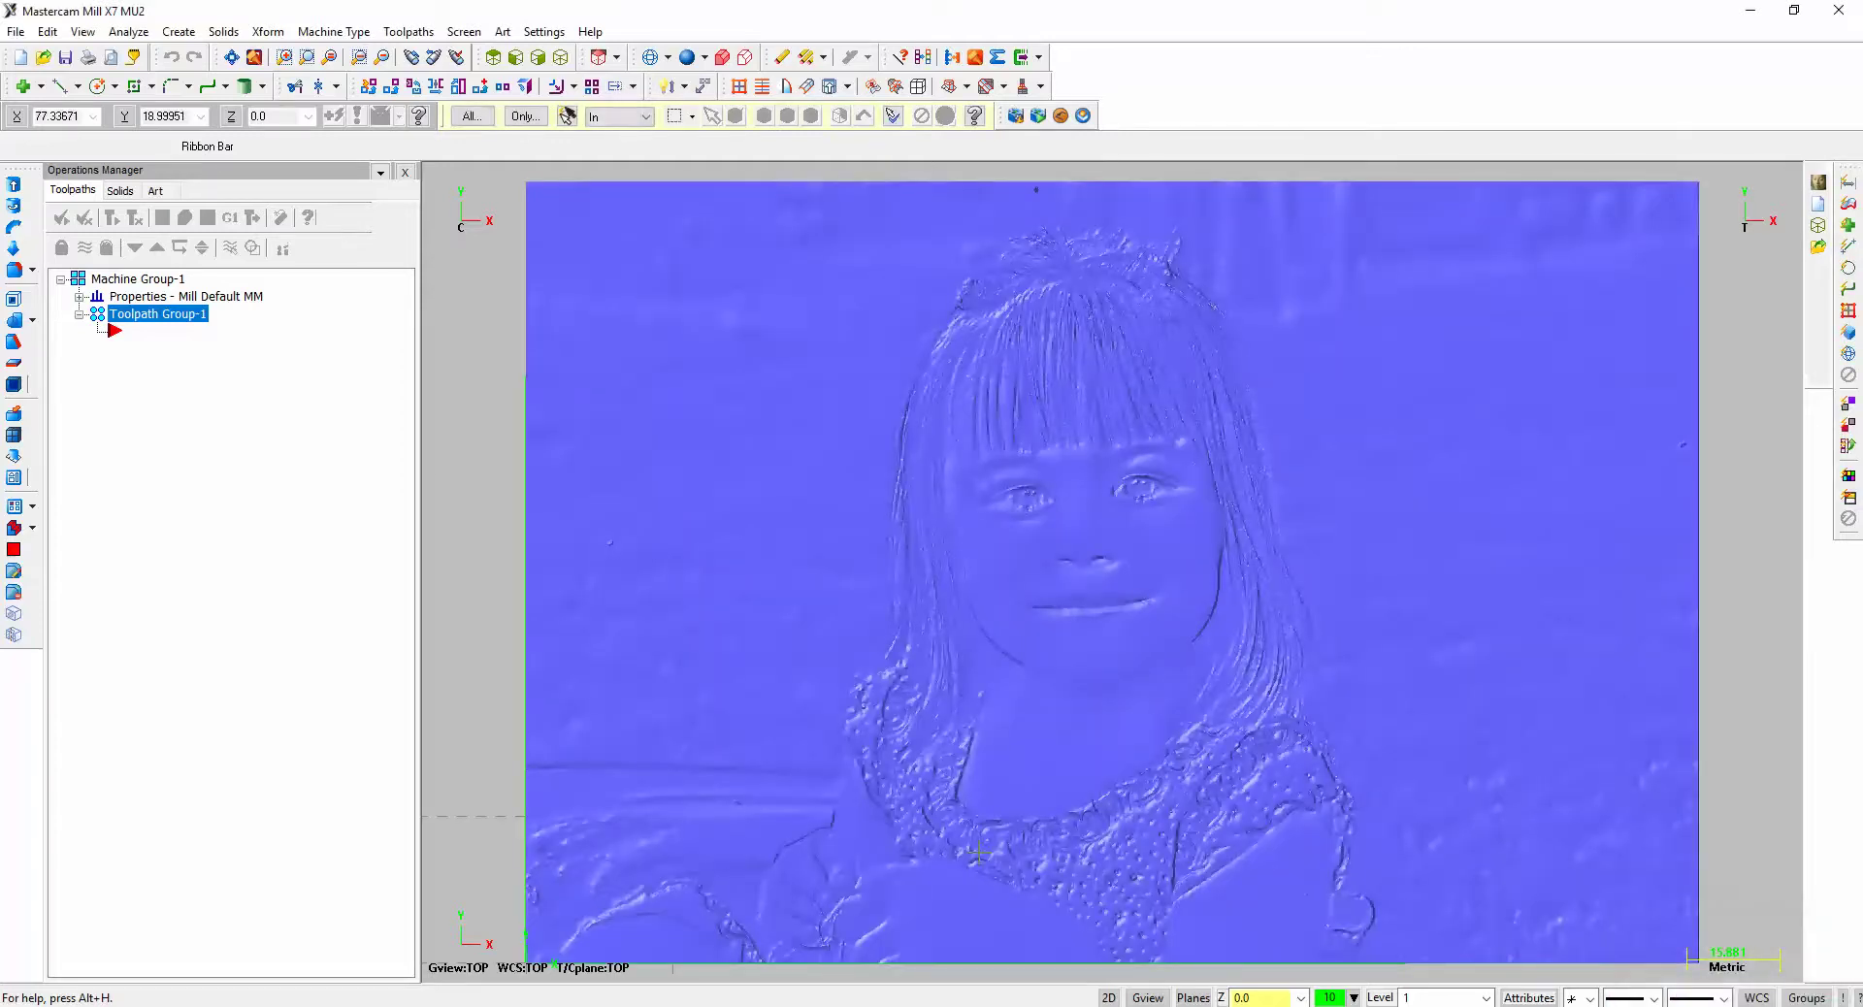
- Examine the relief detail of the generated girl surface from different angles and distances
scroll(1077, 672, down, 2)
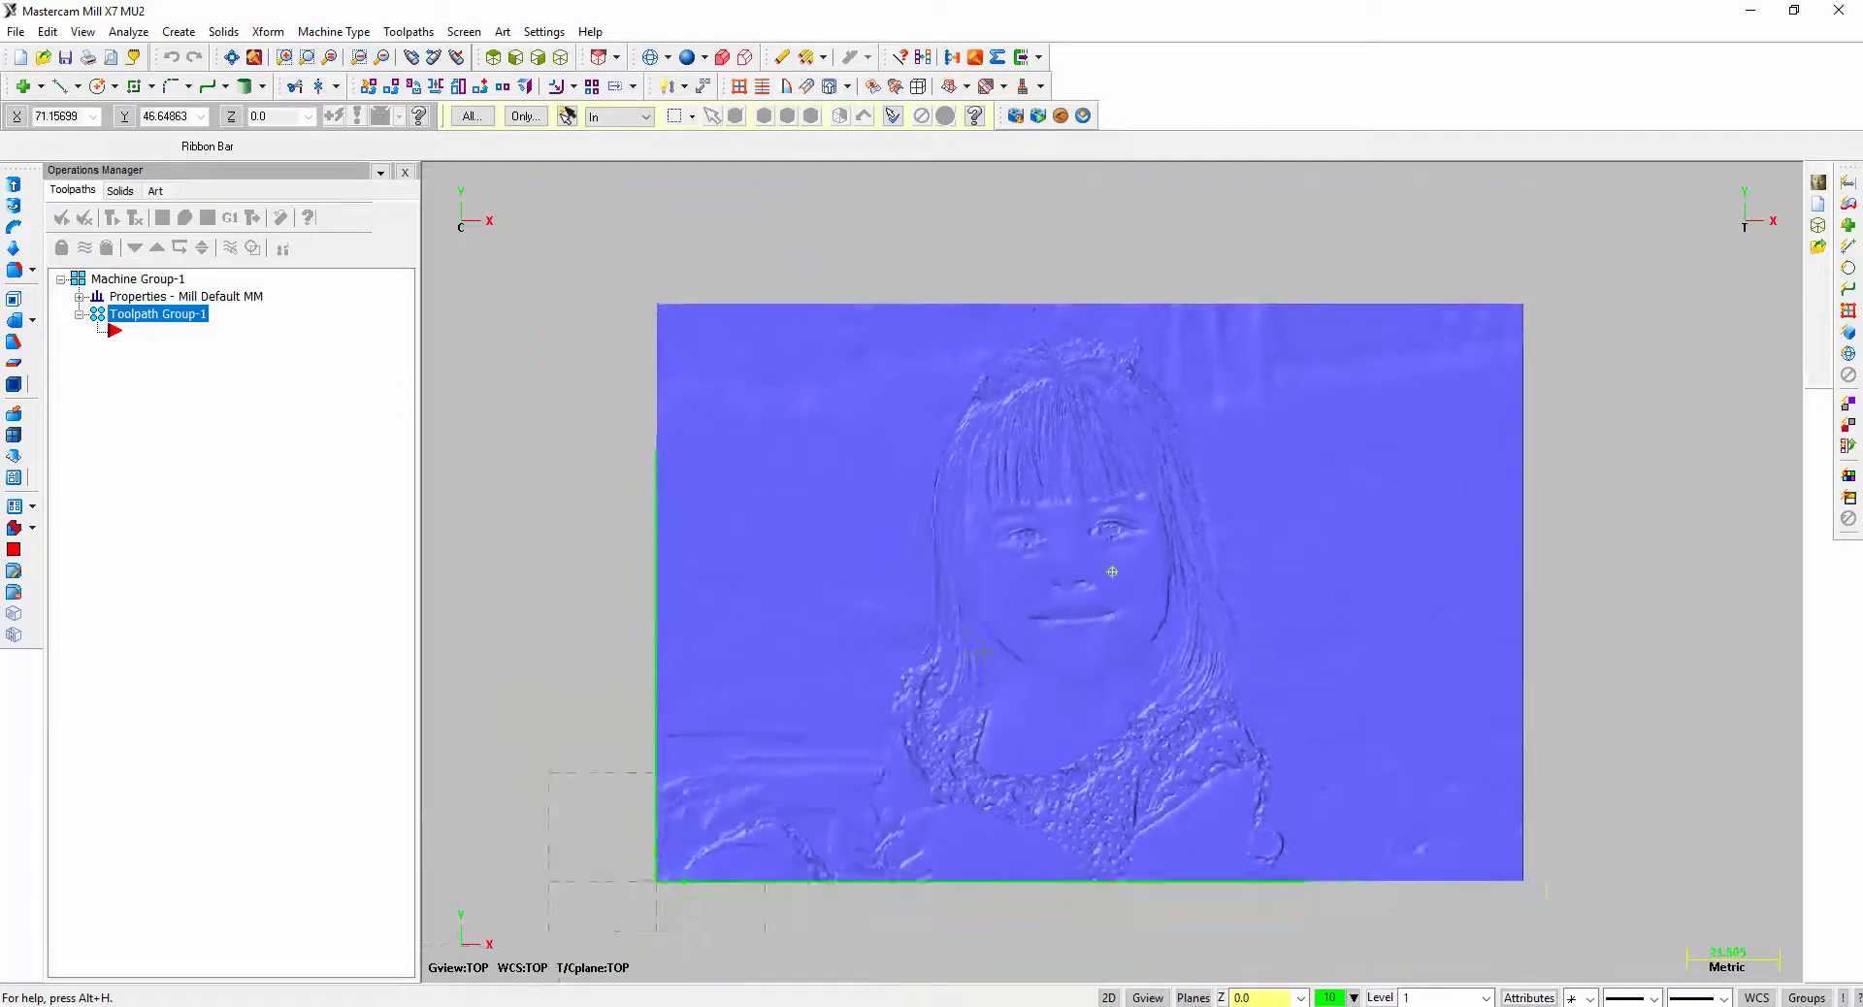
middle_drag(980, 652, 1339, 602)
scroll(1120, 574, up, 3)
scroll(1121, 574, down, 2)
scroll(1112, 572, up, 3)
scroll(1112, 572, down, 3)
scroll(1381, 617, up, 1)
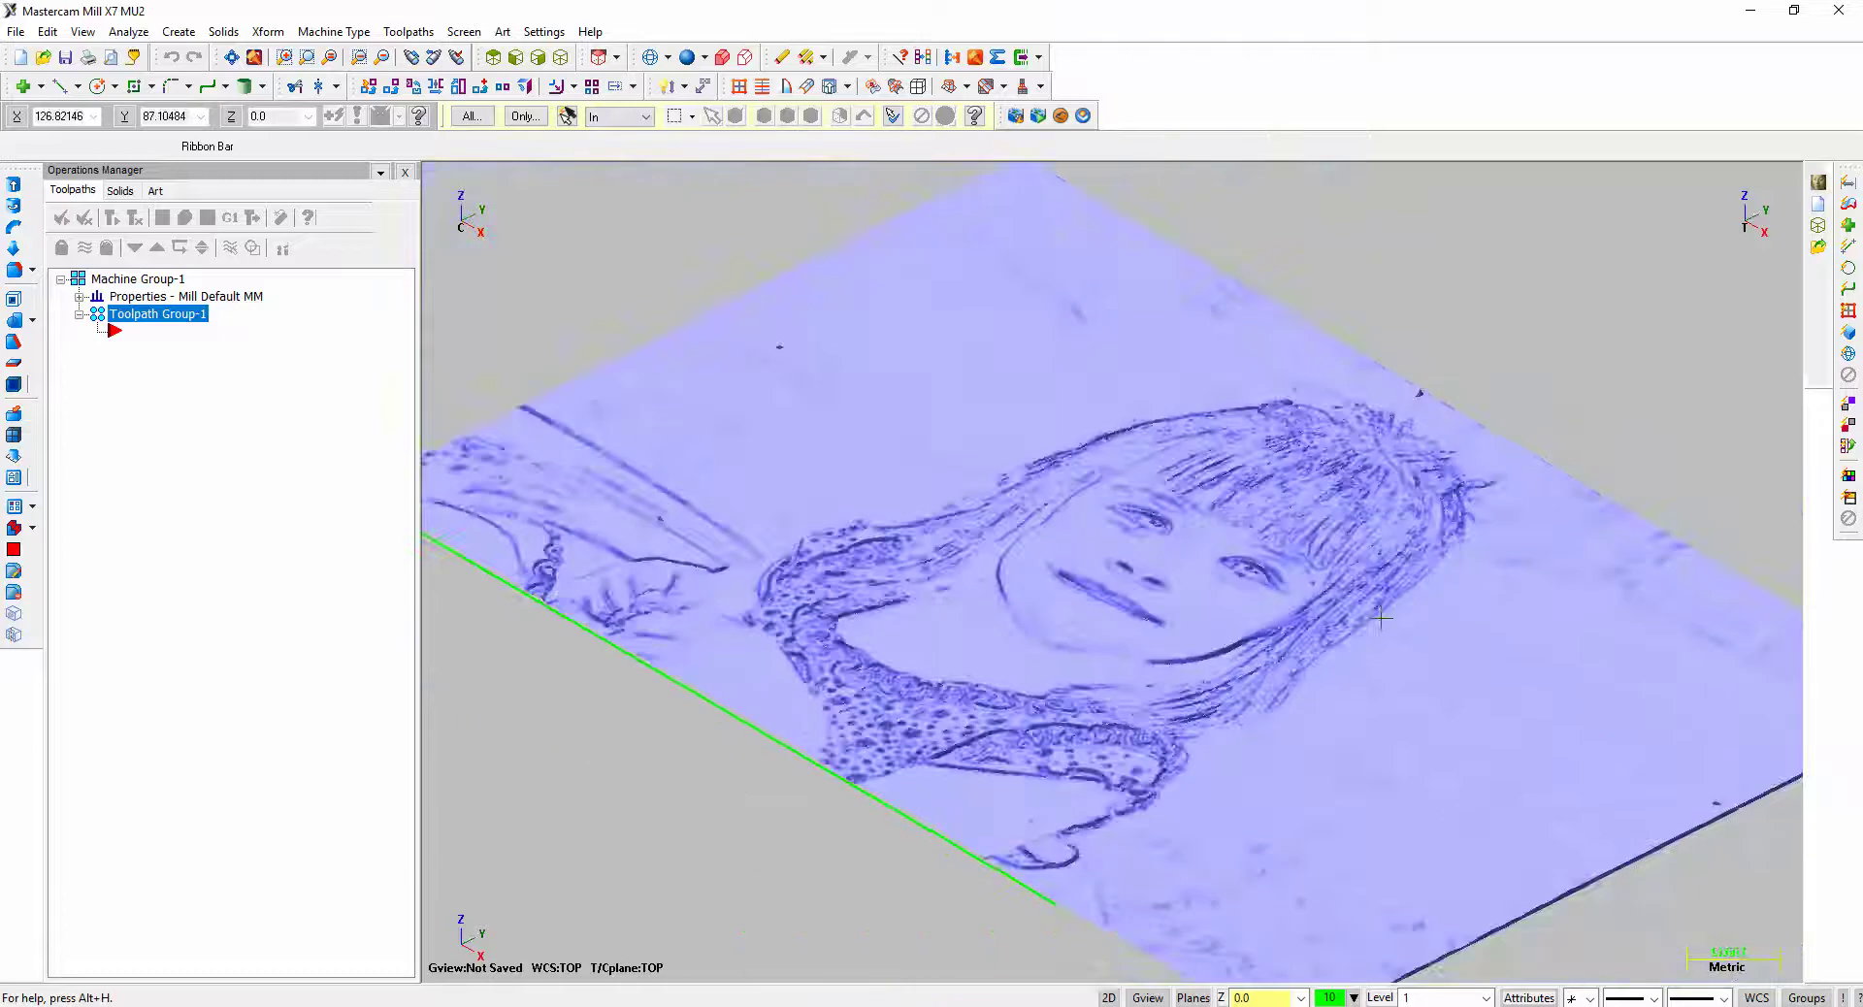
mouse_move(1352, 788)
middle_down()
mouse_move(1368, 712)
mouse_move(1171, 801)
middle_up()
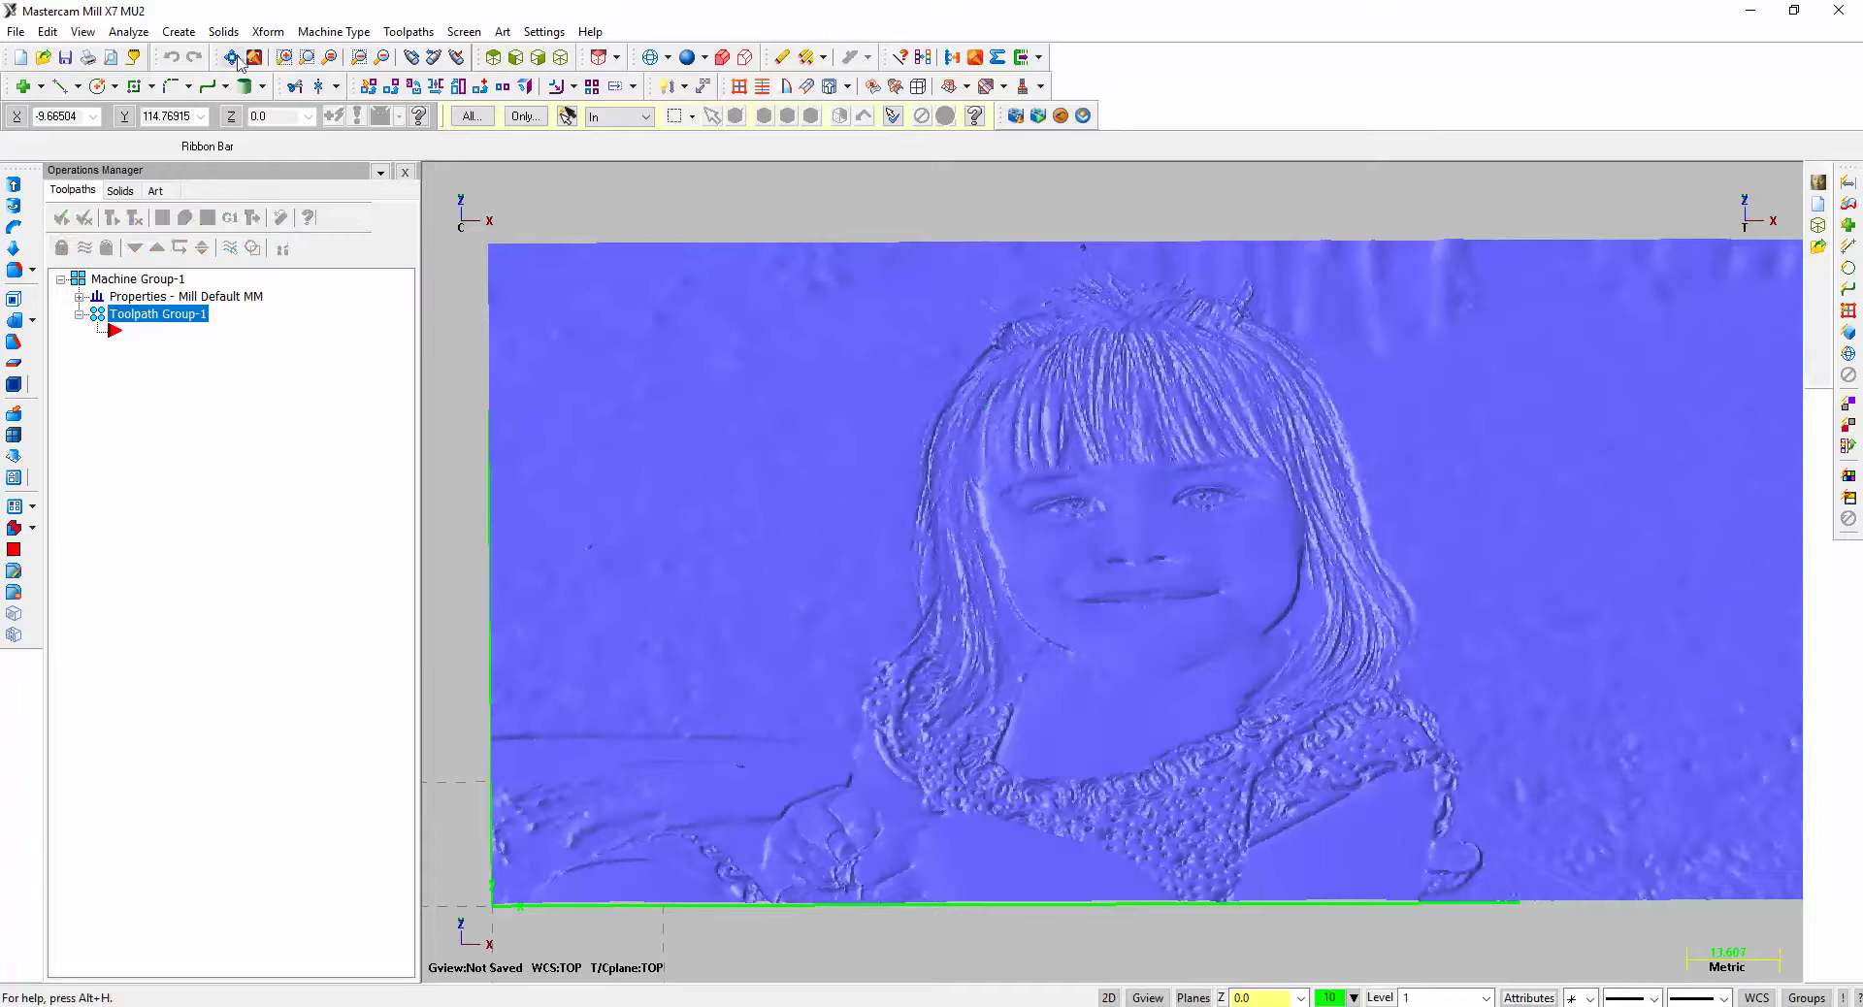
- Edit the girl.bmp art base surface to a width of 150 and height range of 1.5, and allow the increased auto-sorting limit
click(155, 192)
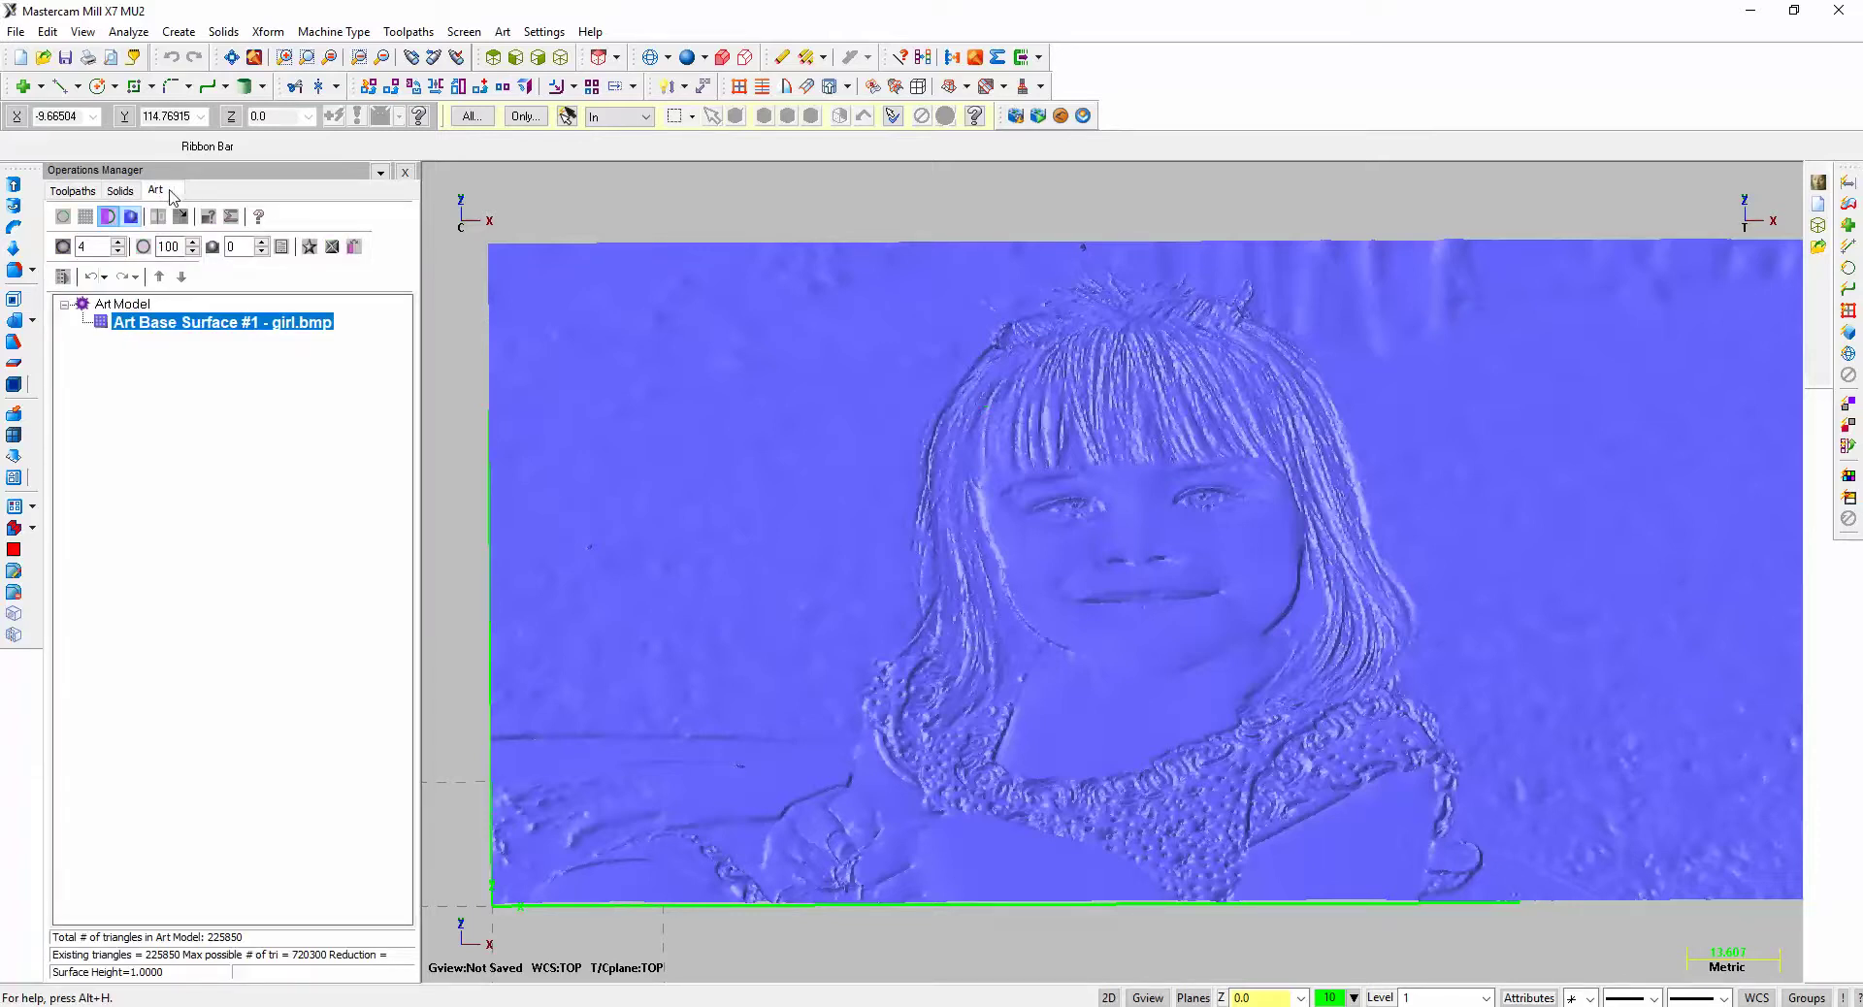
double_click(127, 324)
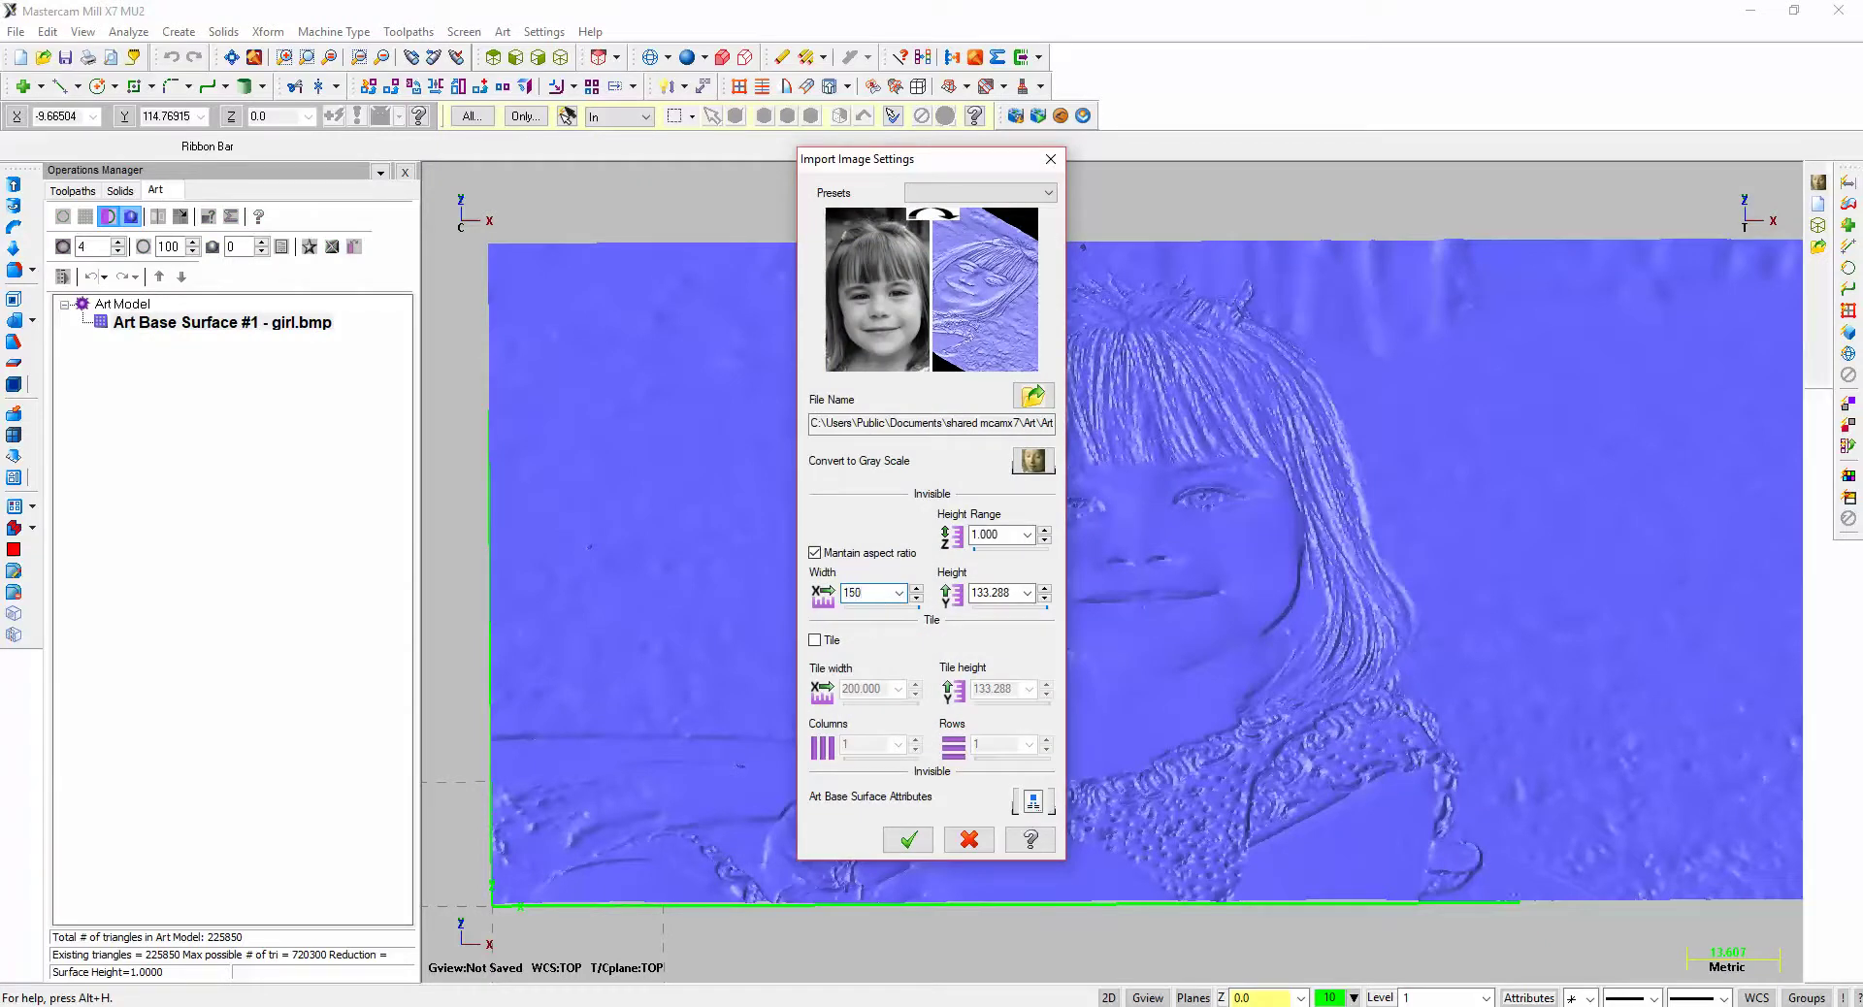
click(1004, 535)
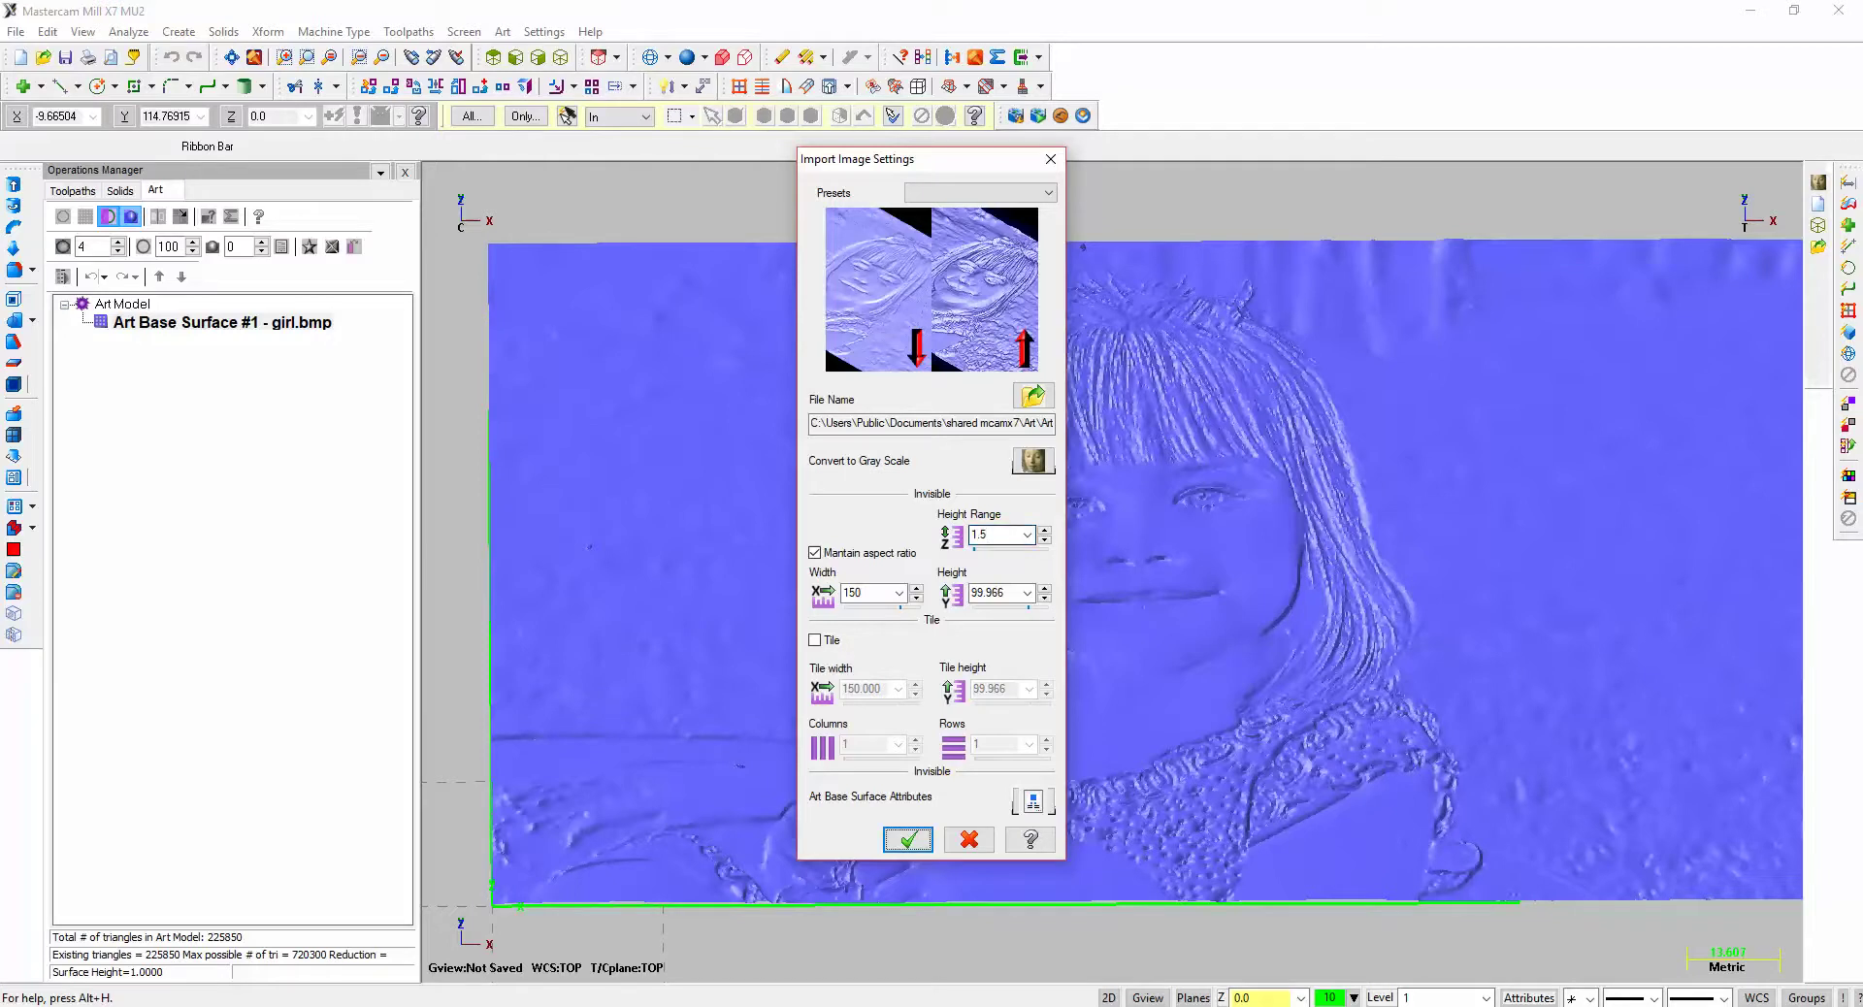
click(908, 840)
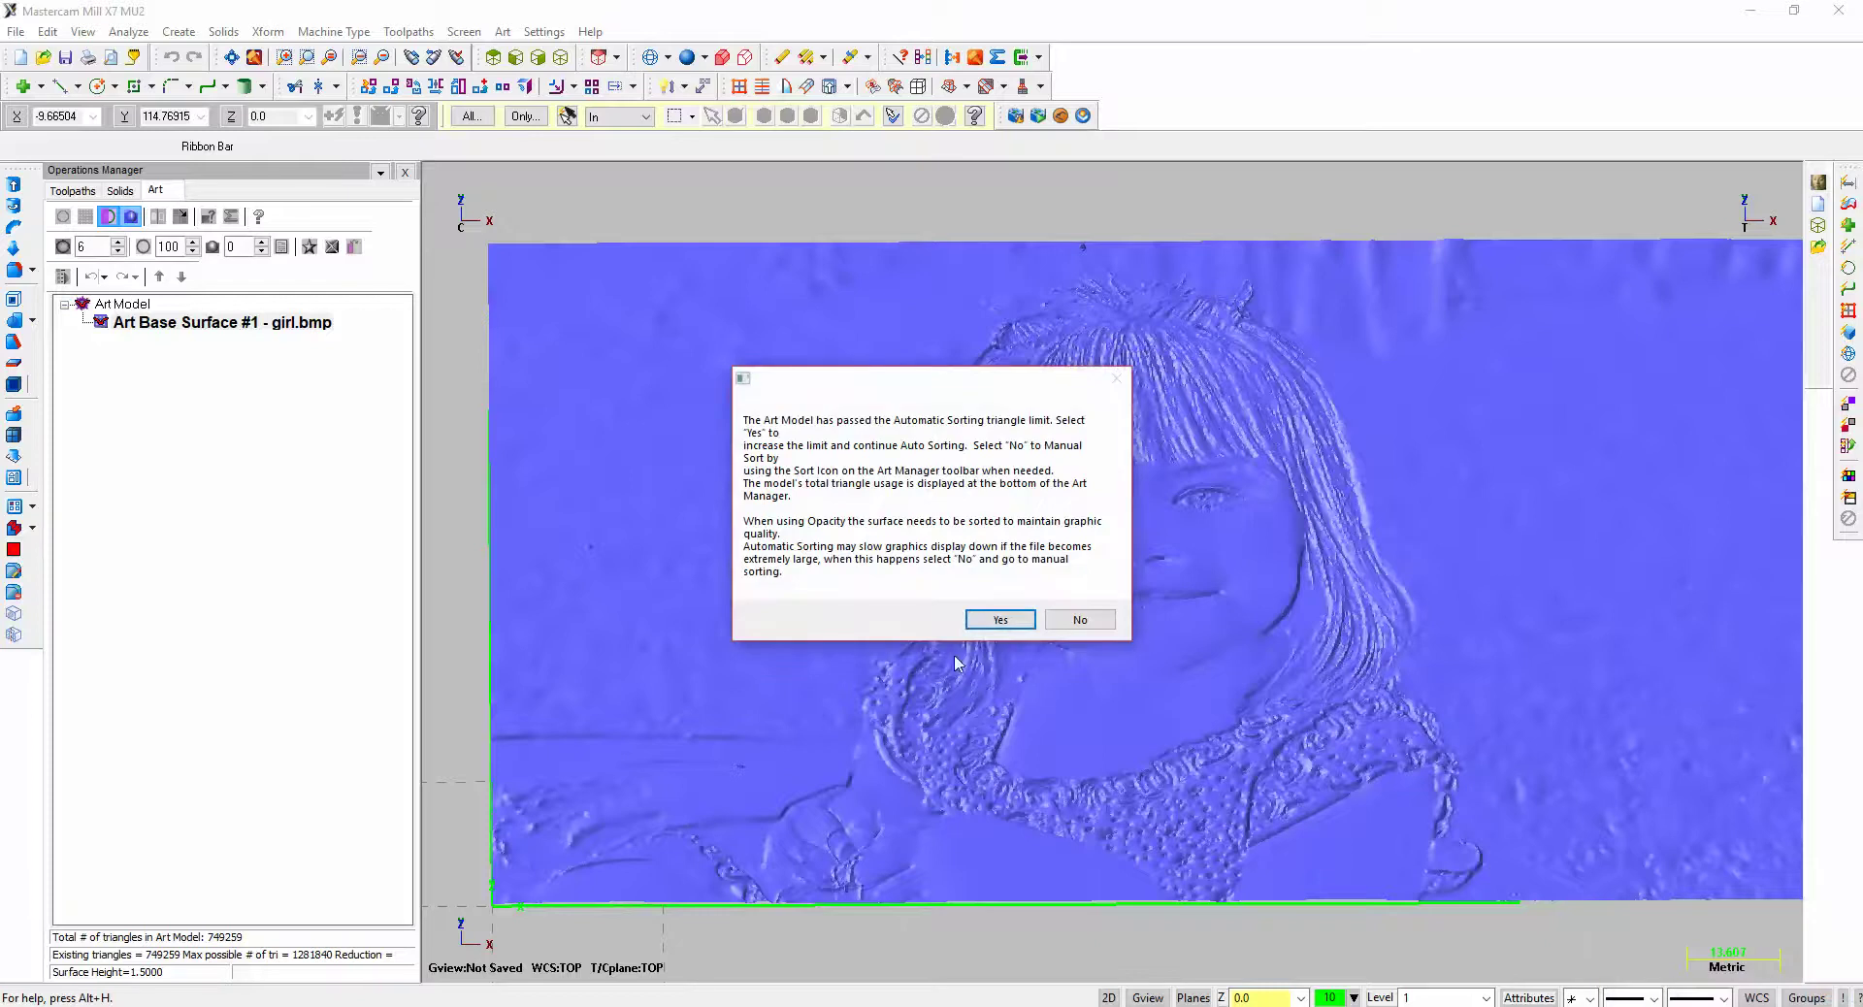
click(1000, 621)
- Inspect the relief depth of the resized girl surface up close from low and tilted angles, including the face
middle_drag(1413, 395, 1268, 670)
scroll(967, 609, up, 5)
scroll(1131, 651, up, 6)
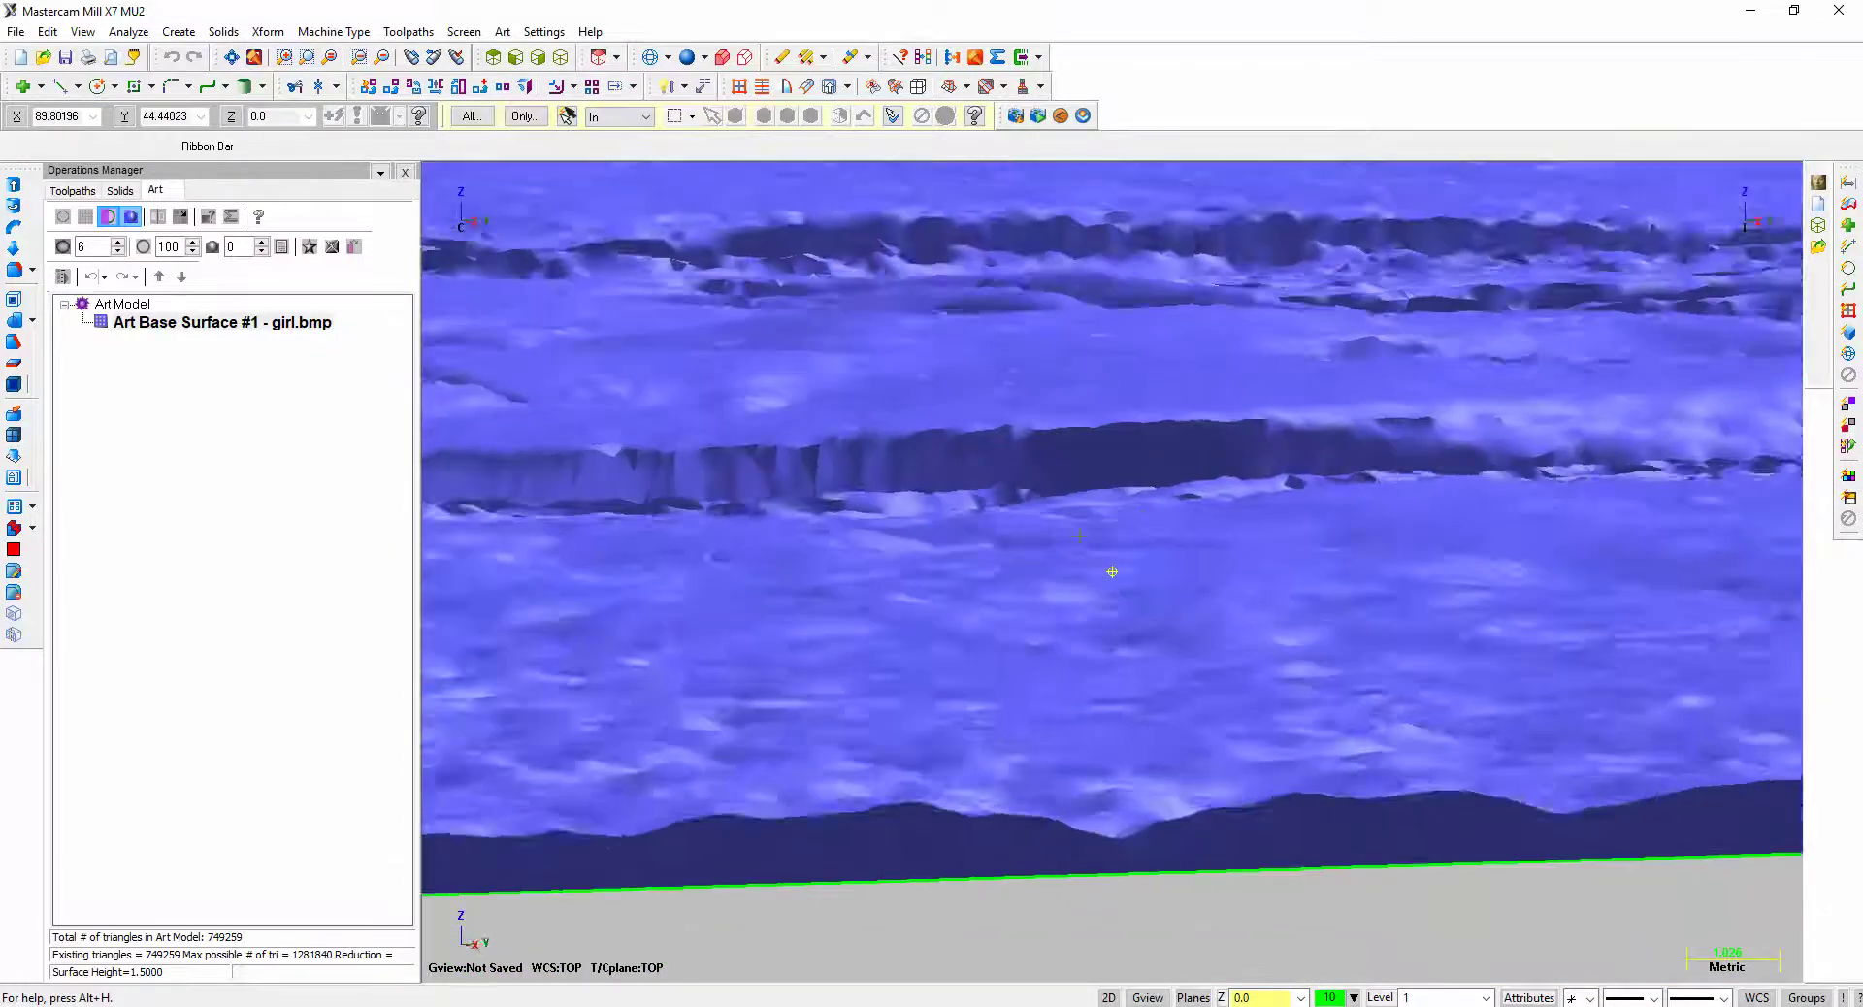
middle_drag(1079, 534, 1223, 524)
scroll(1223, 523, down, 5)
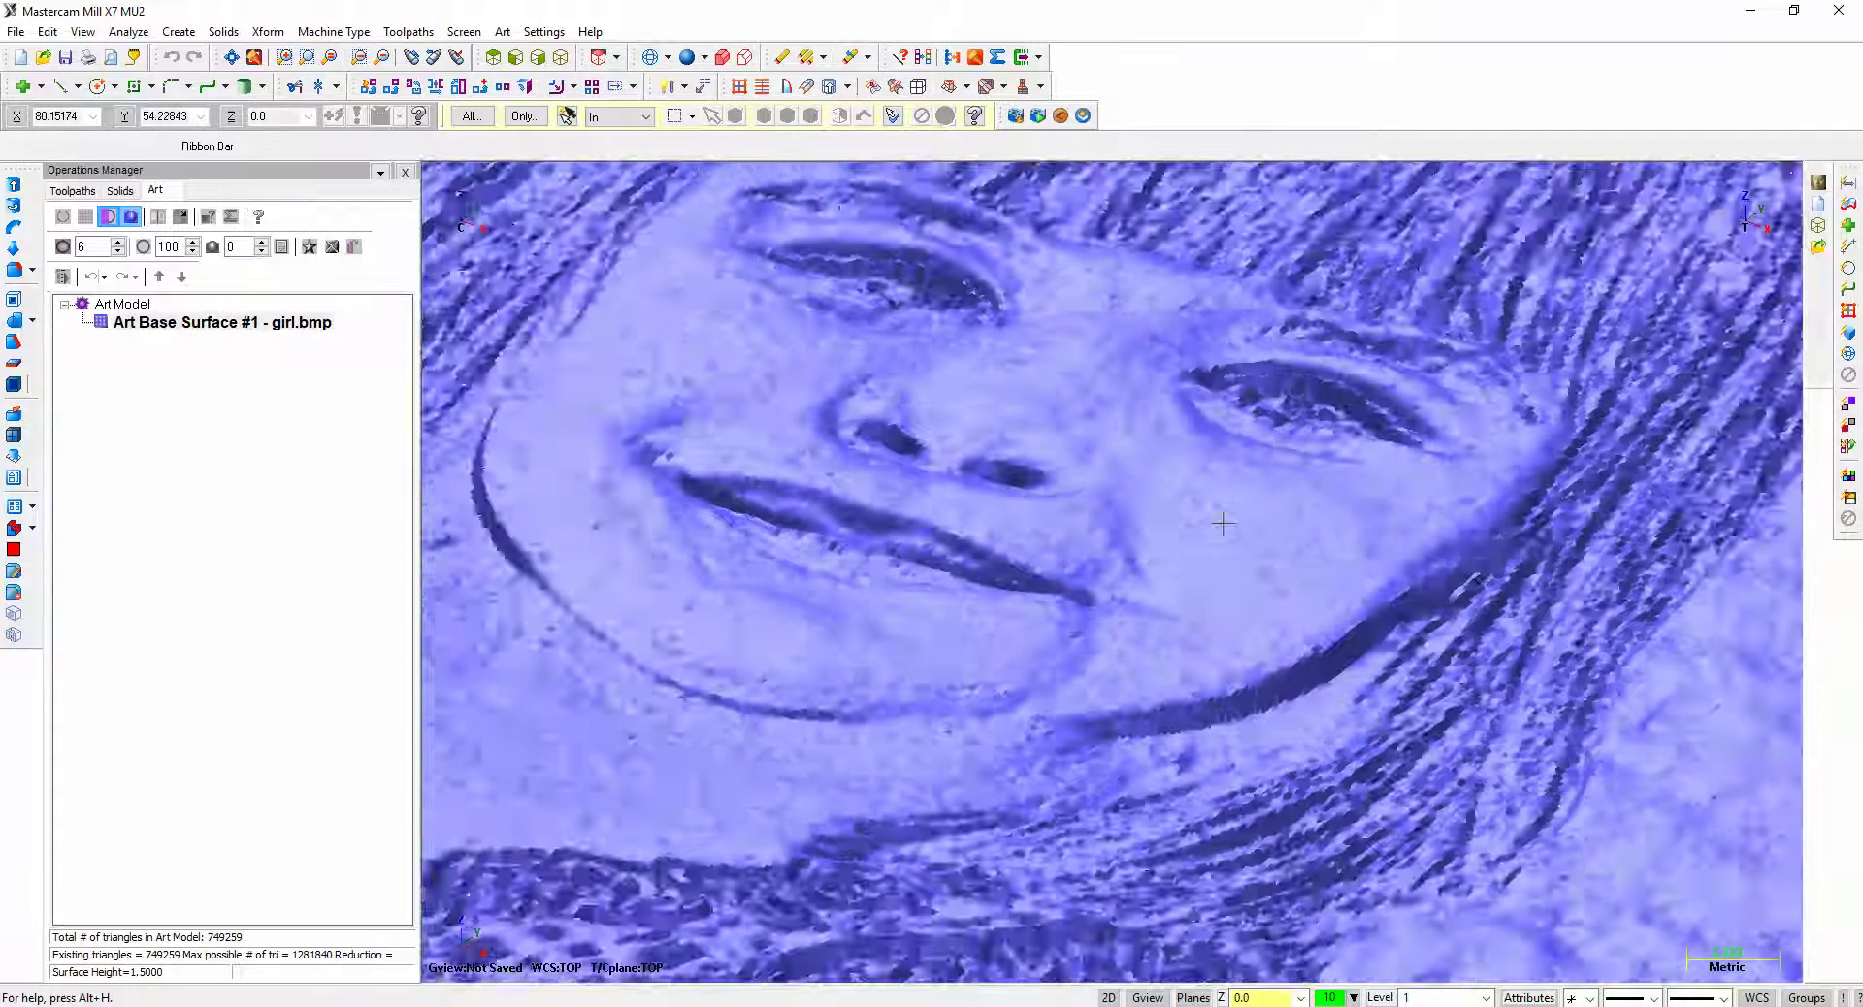
scroll(1251, 163, down, 5)
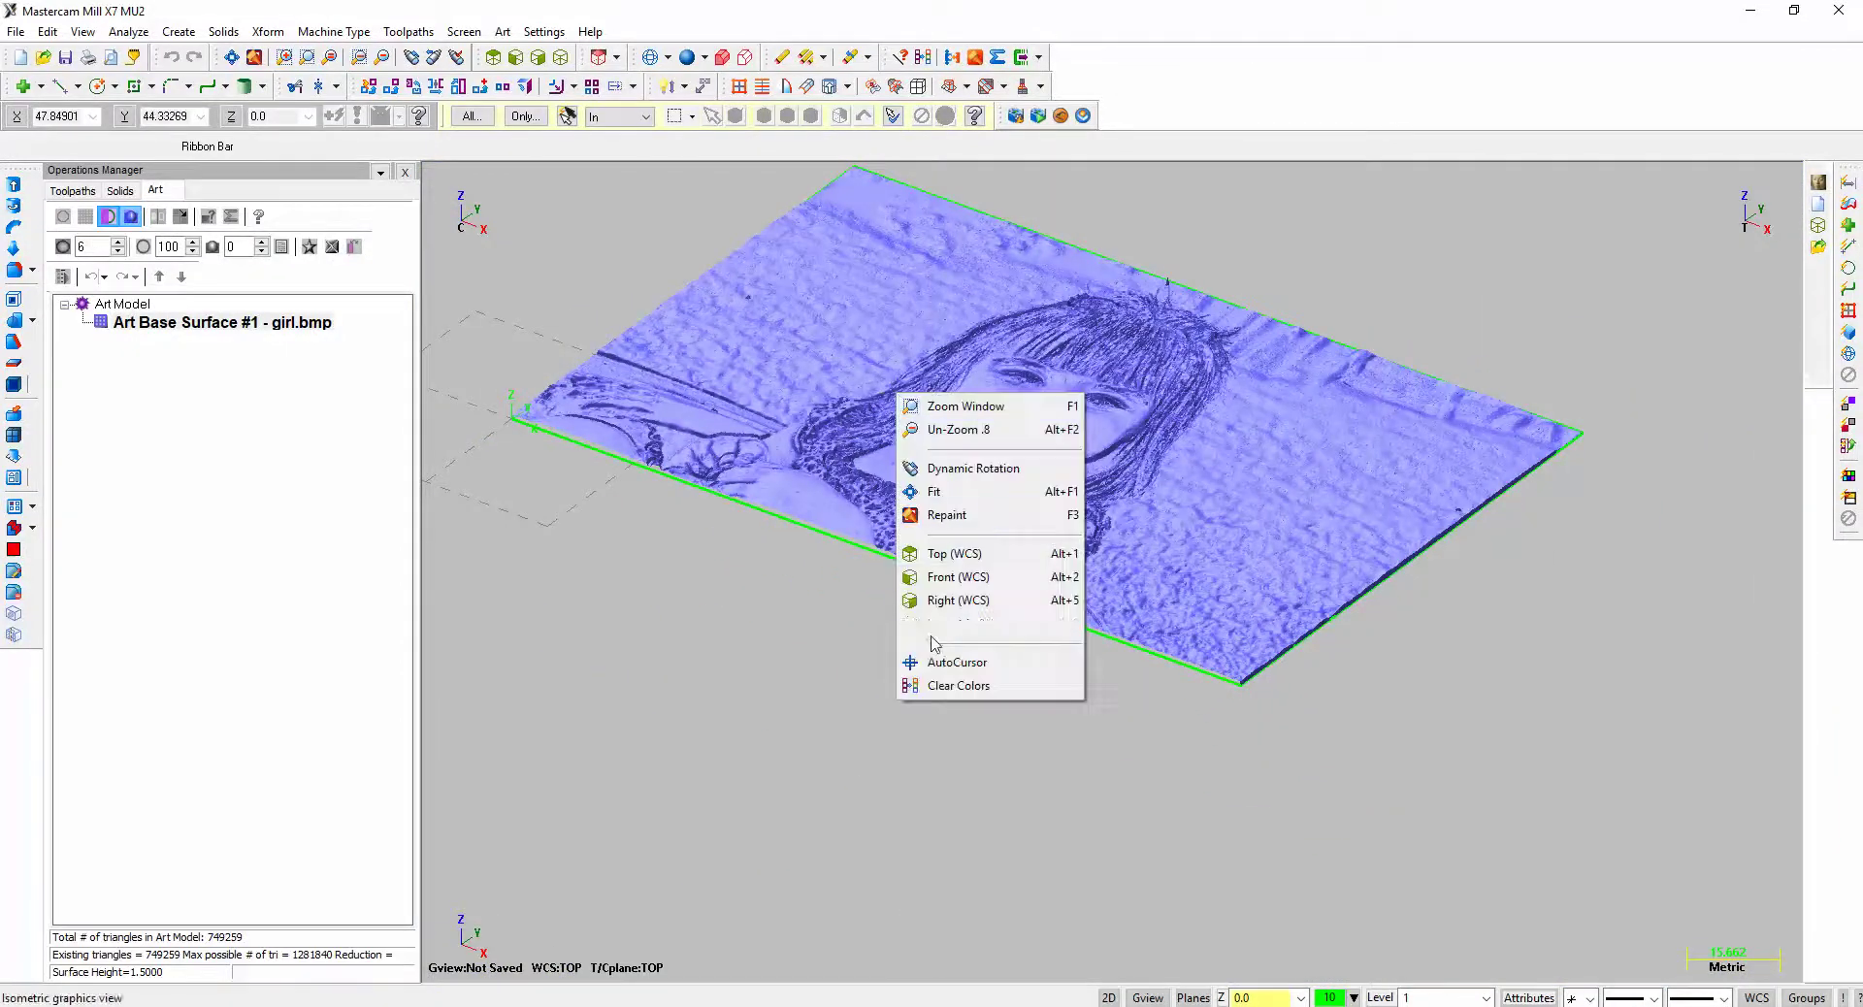
- Switch to the isometric view and examine the whole girl relief at different distances
click(939, 623)
scroll(1064, 281, up, 5)
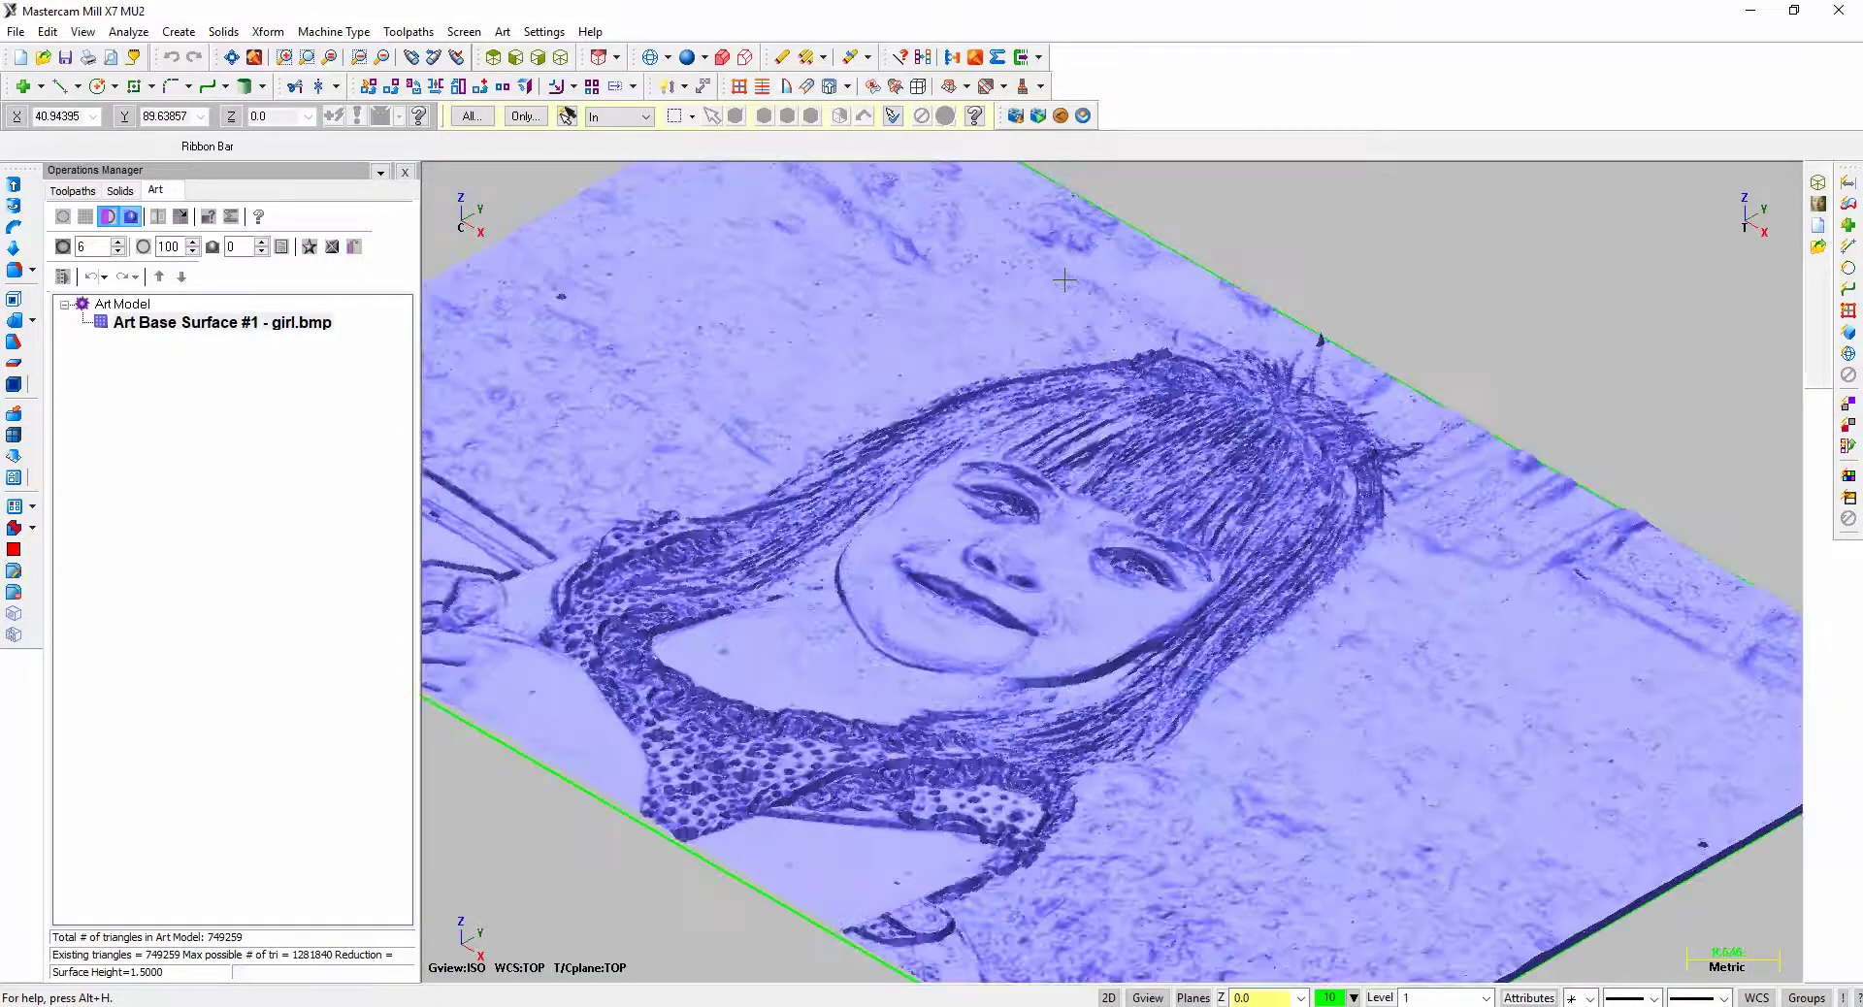
scroll(1066, 306, down, 5)
right_click(1421, 376)
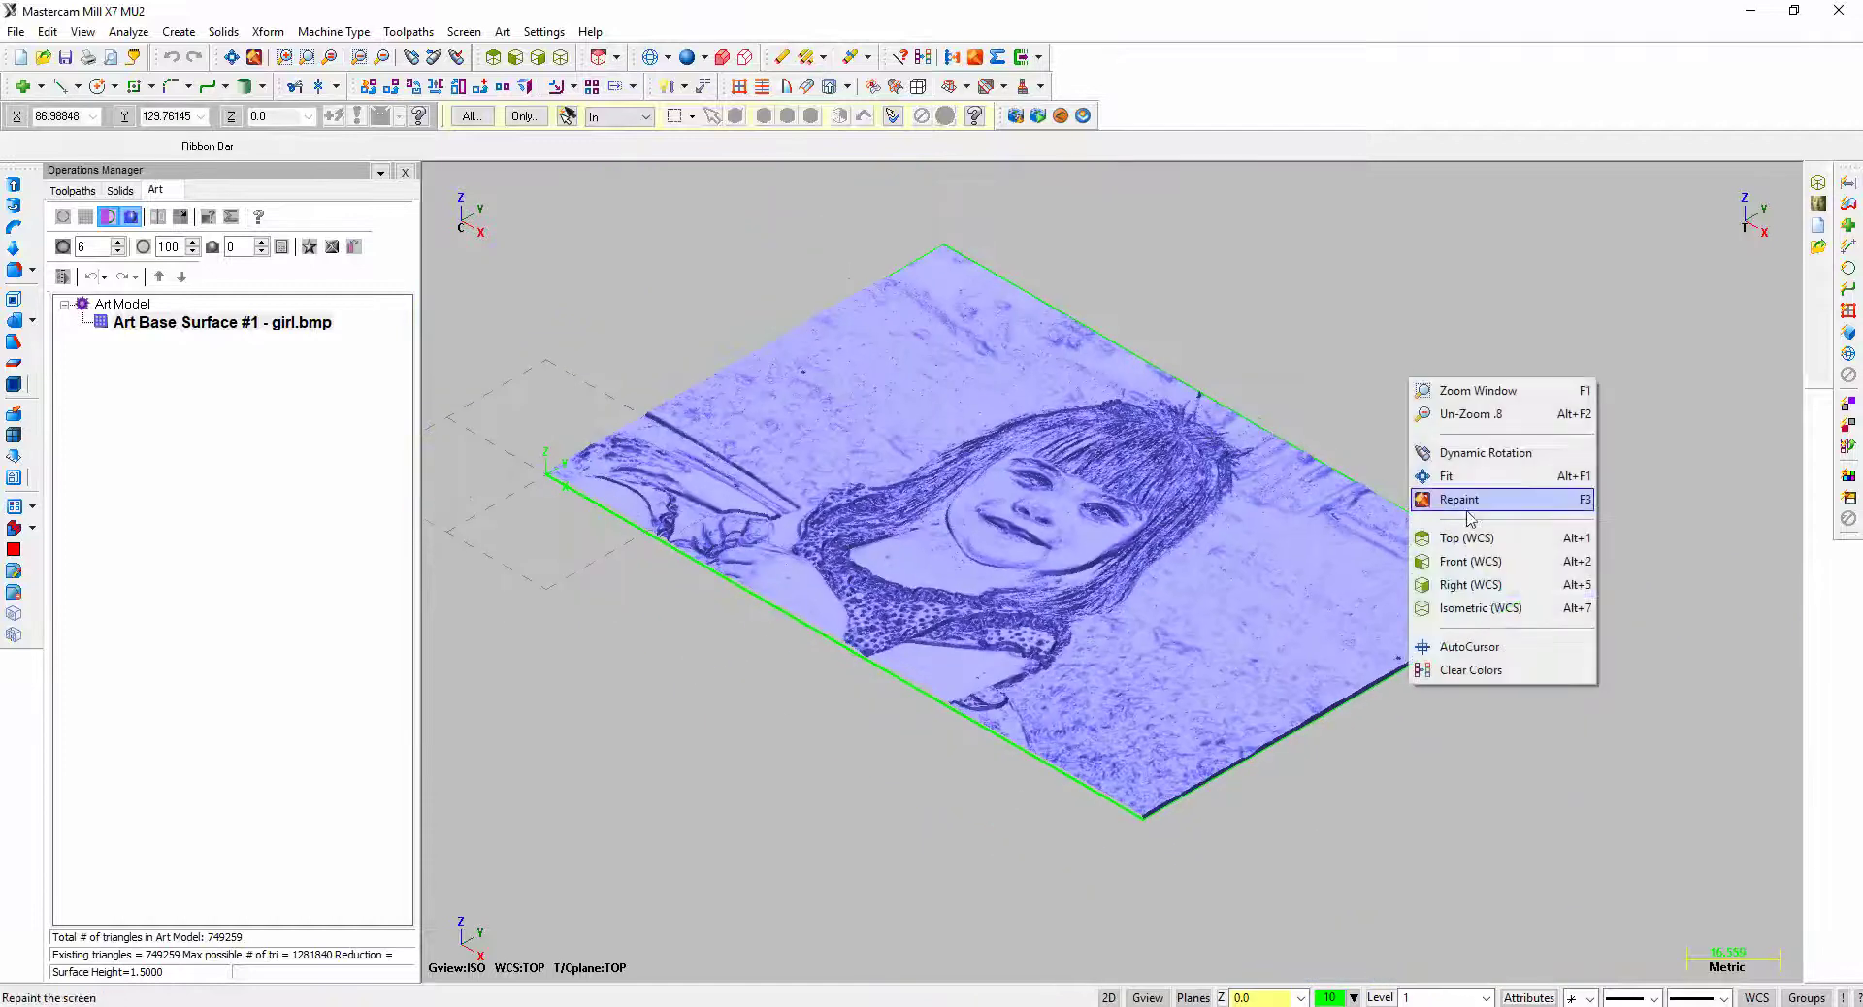
click(1481, 608)
scroll(558, 530, down, 2)
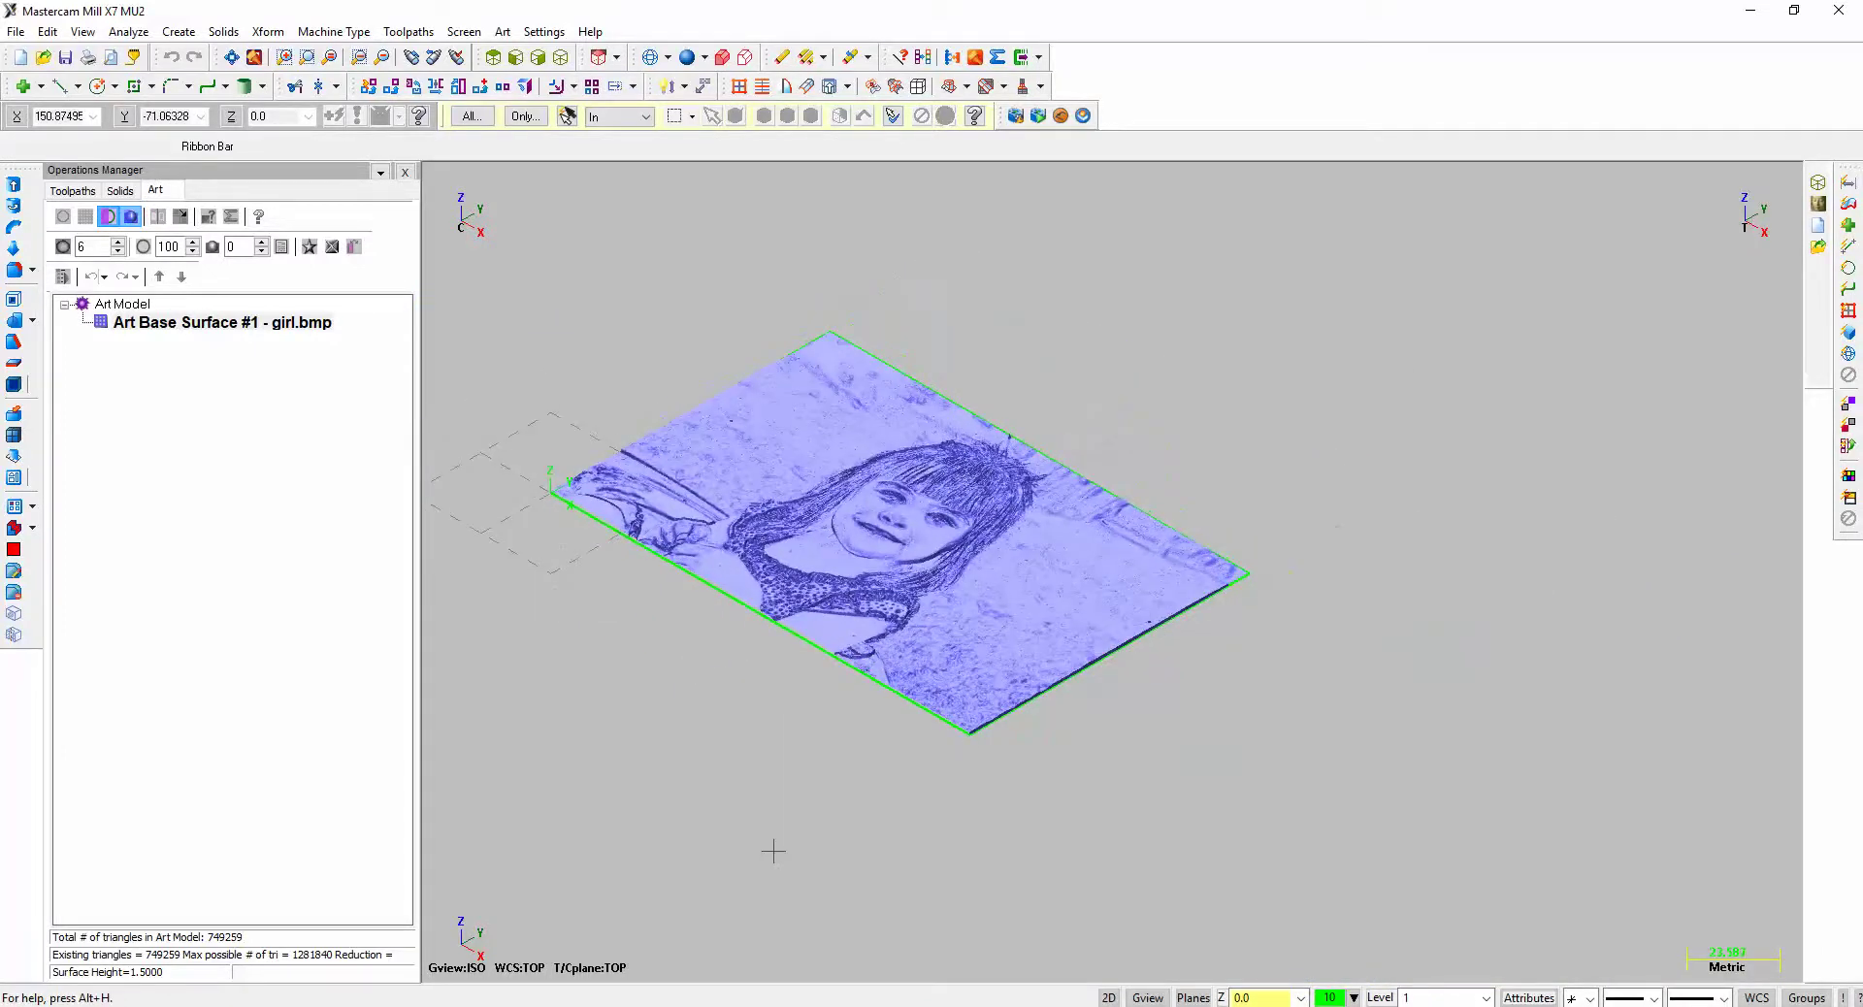
scroll(684, 587, up, 3)
scroll(543, 499, down, 1)
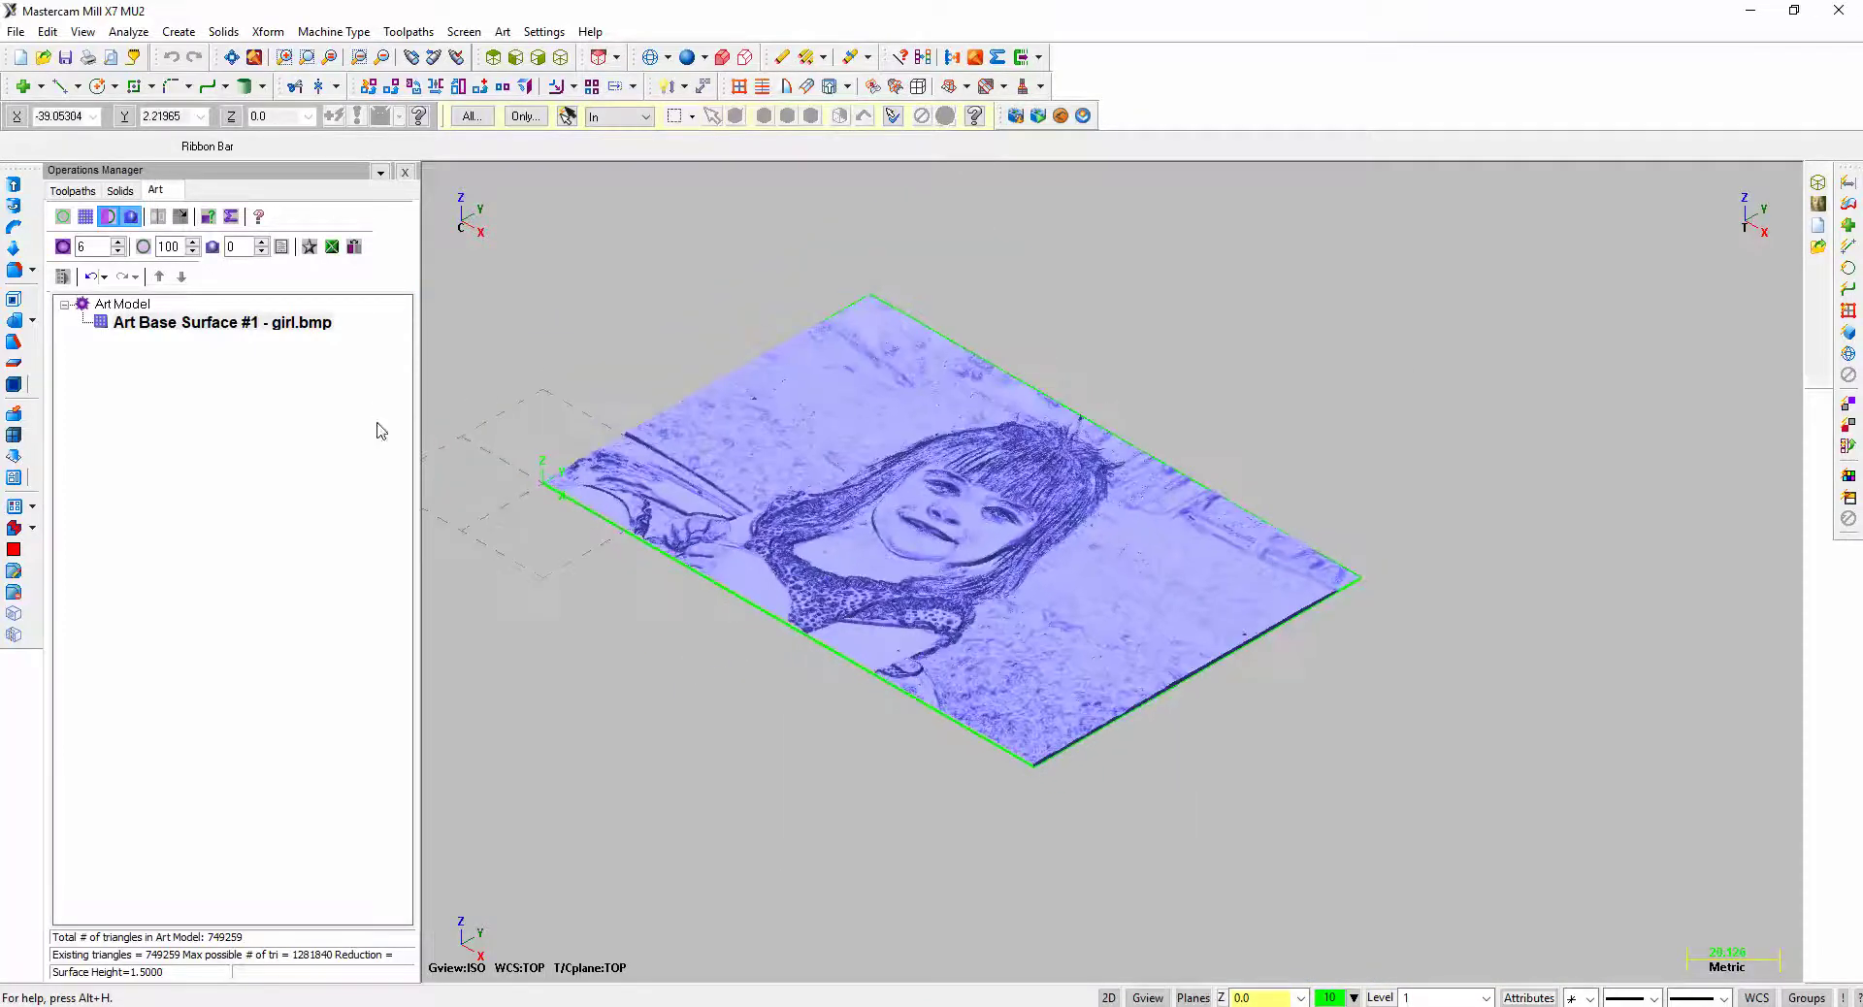
- Edit the girl.bmp art base surface to use a negative grayscale conversion of the image and regenerate it
double_click(179, 326)
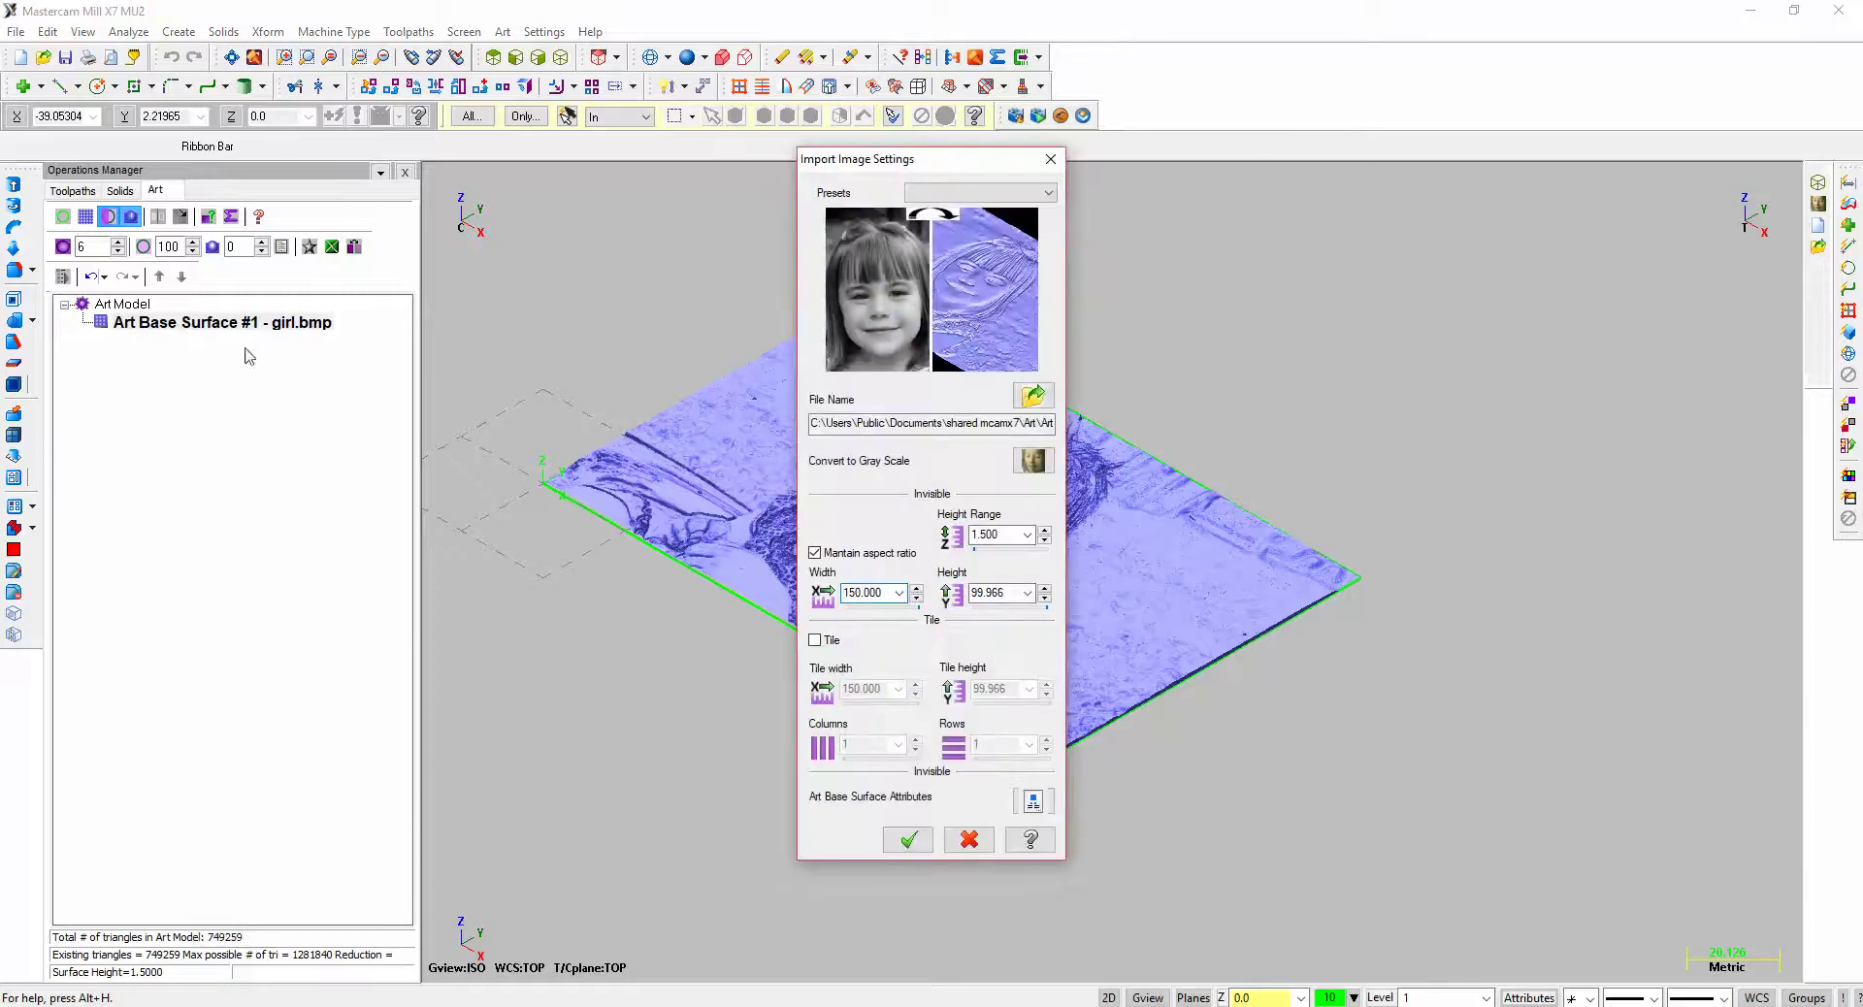
click(1032, 462)
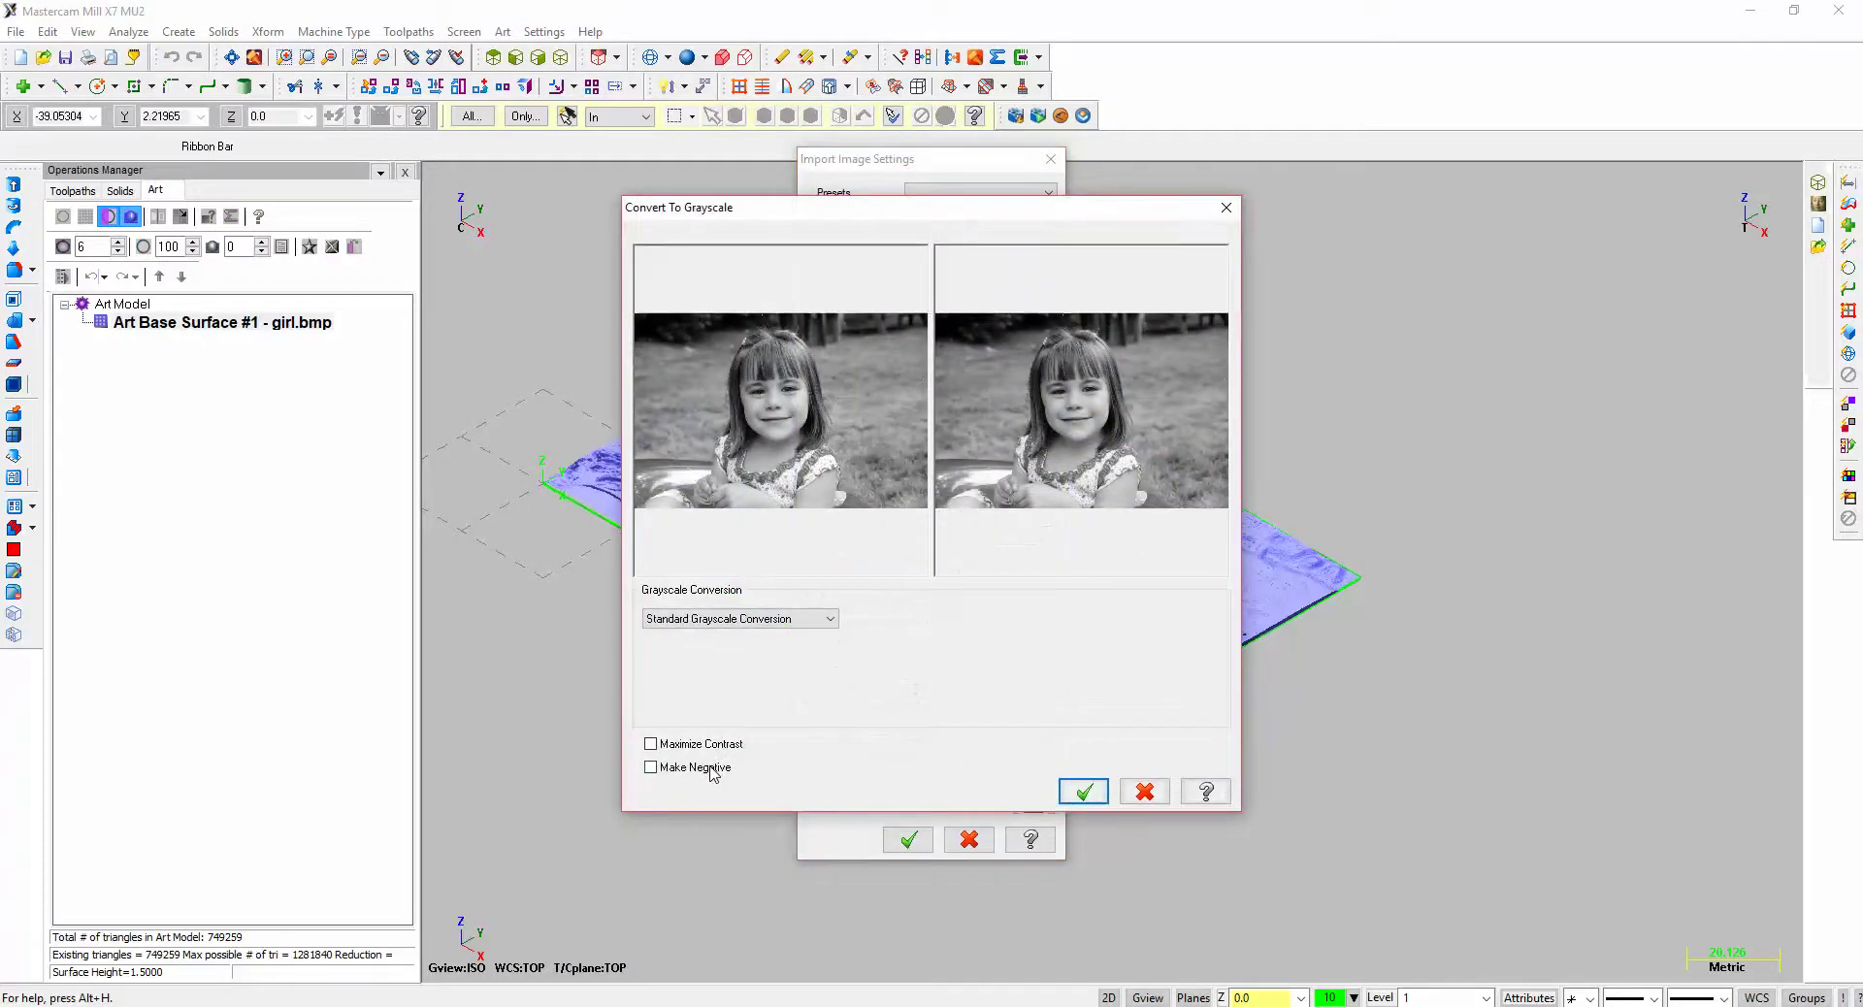
click(694, 767)
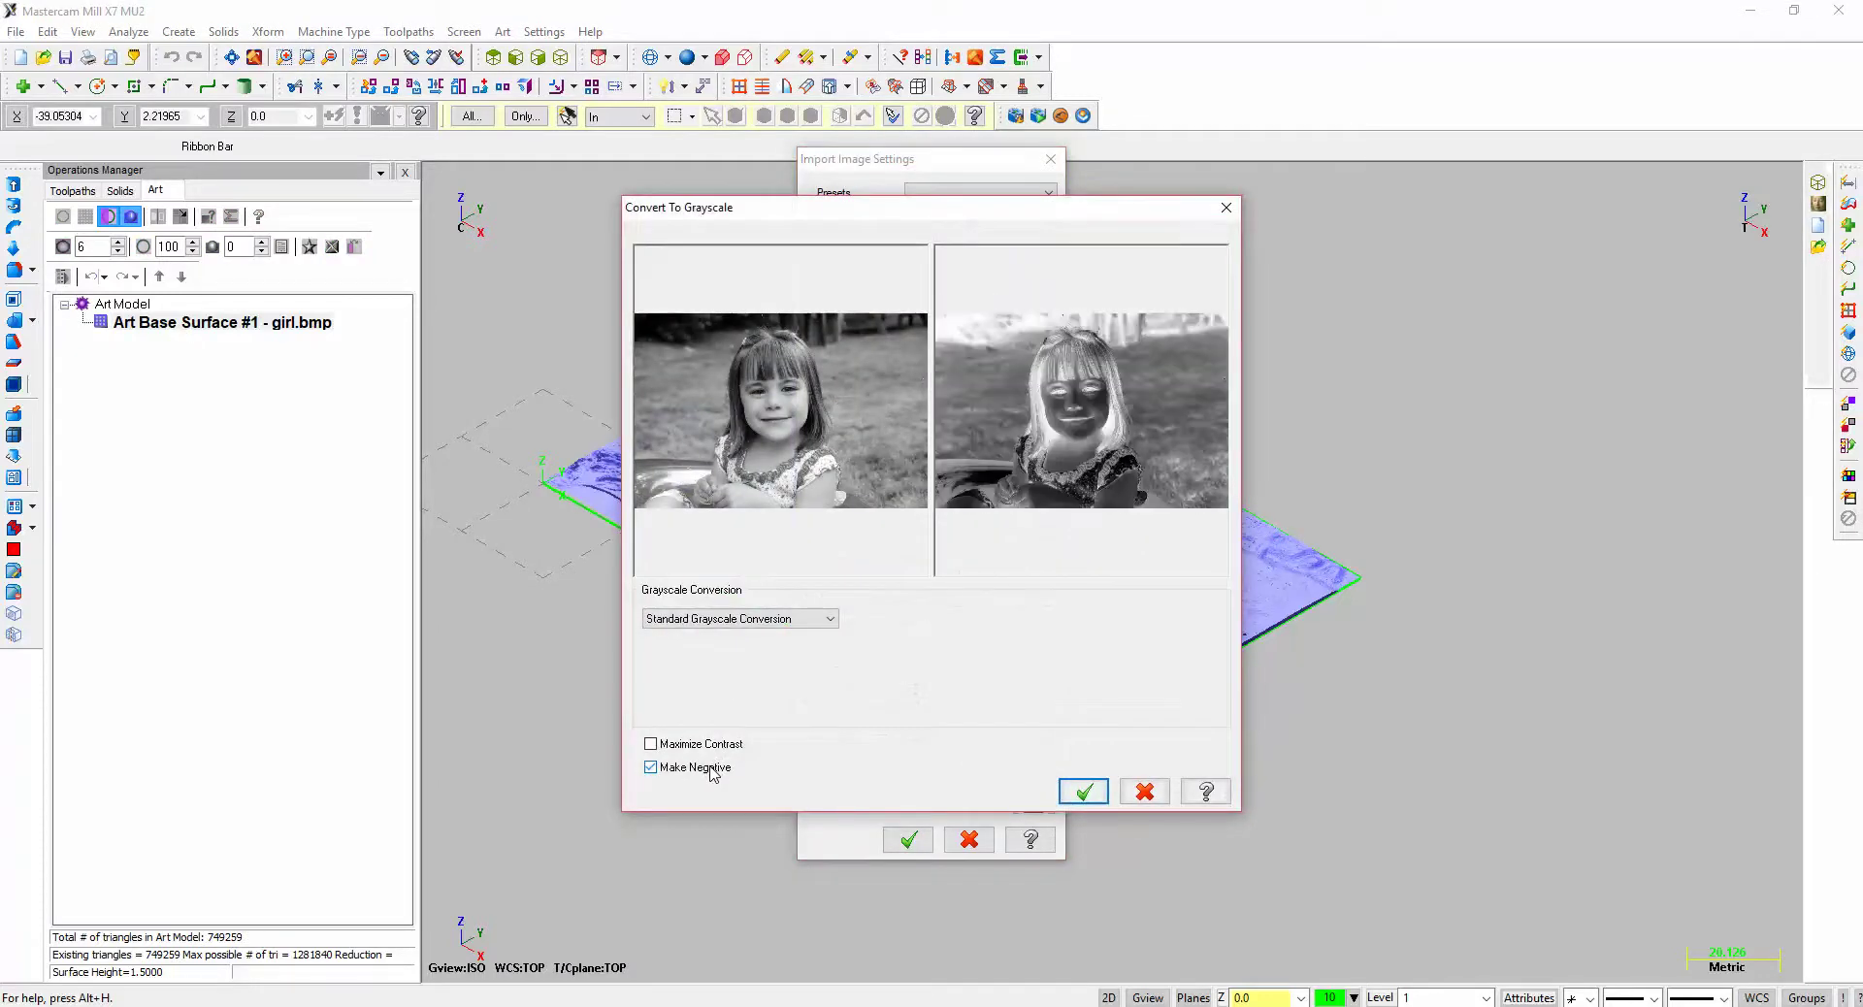
click(1085, 793)
click(908, 840)
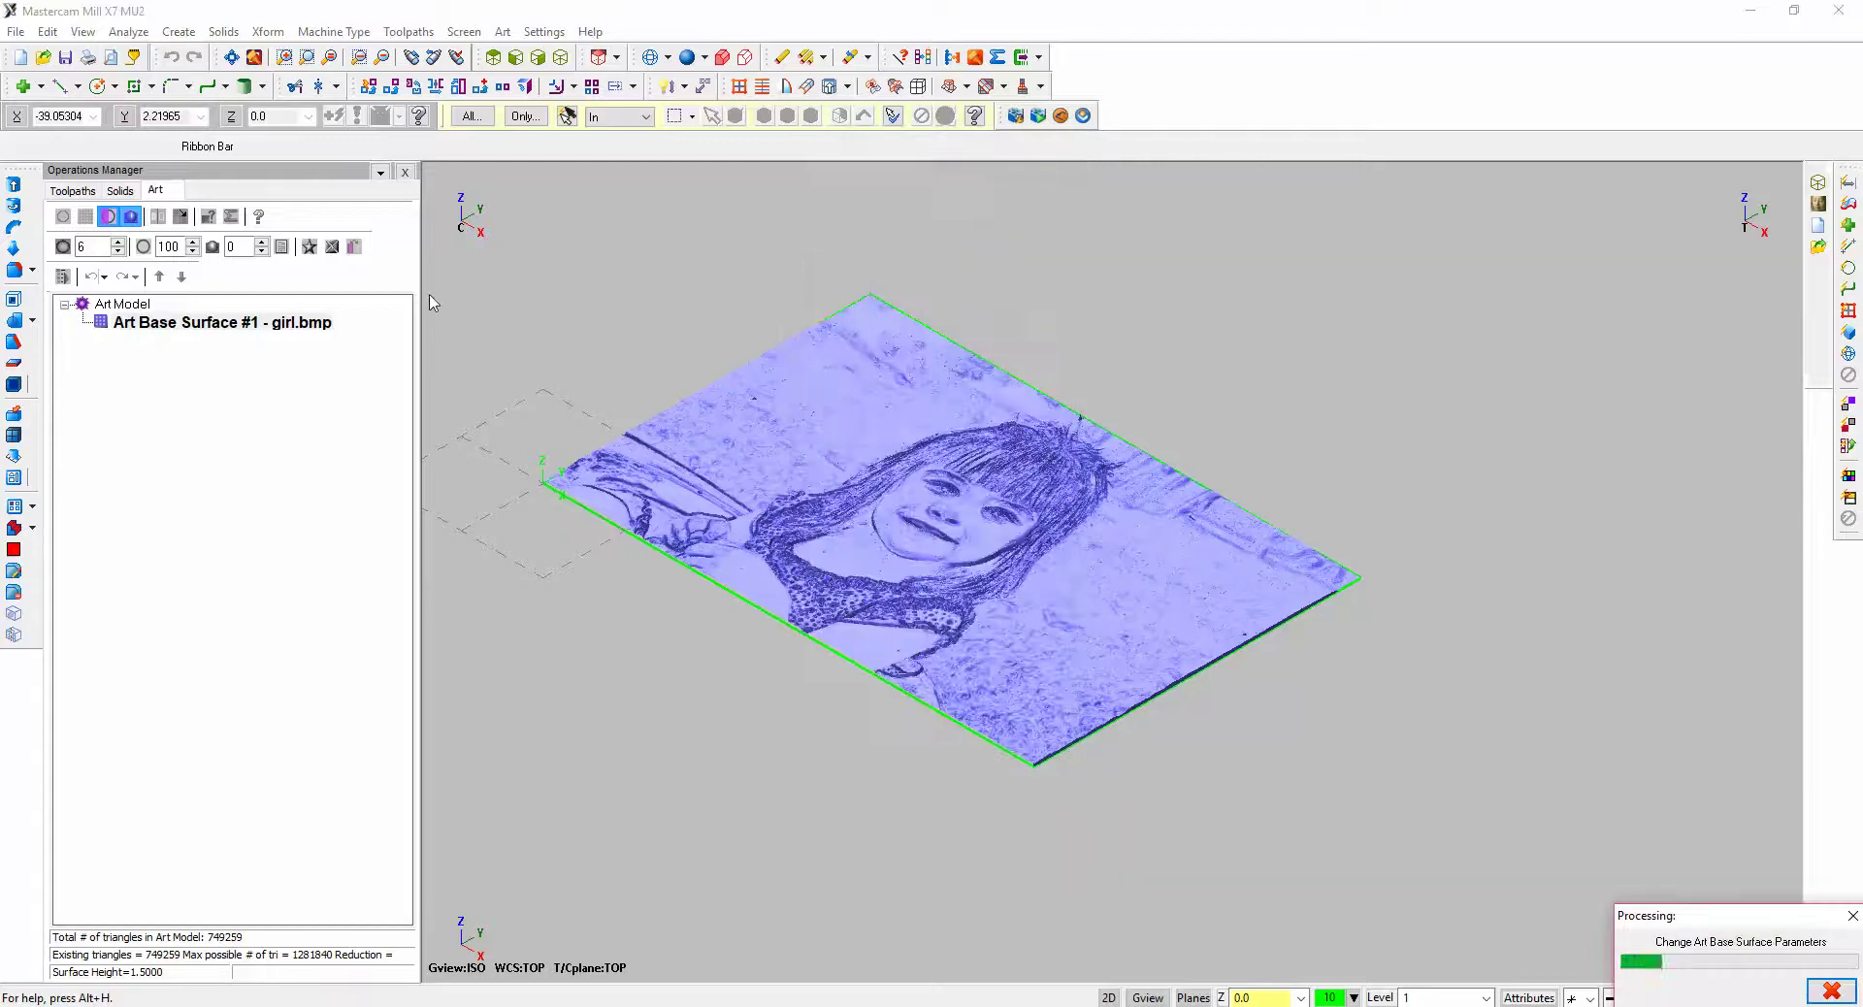